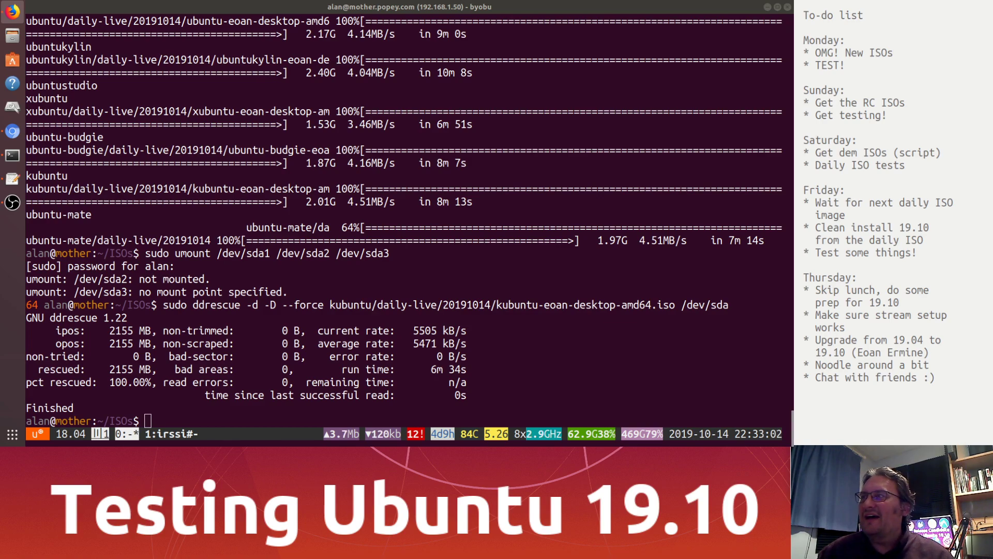
# Switch to the Ubuntu 19.10 test laptop's screen and lift its lock screen.
pyautogui.hotkey('alt', 'Tab')
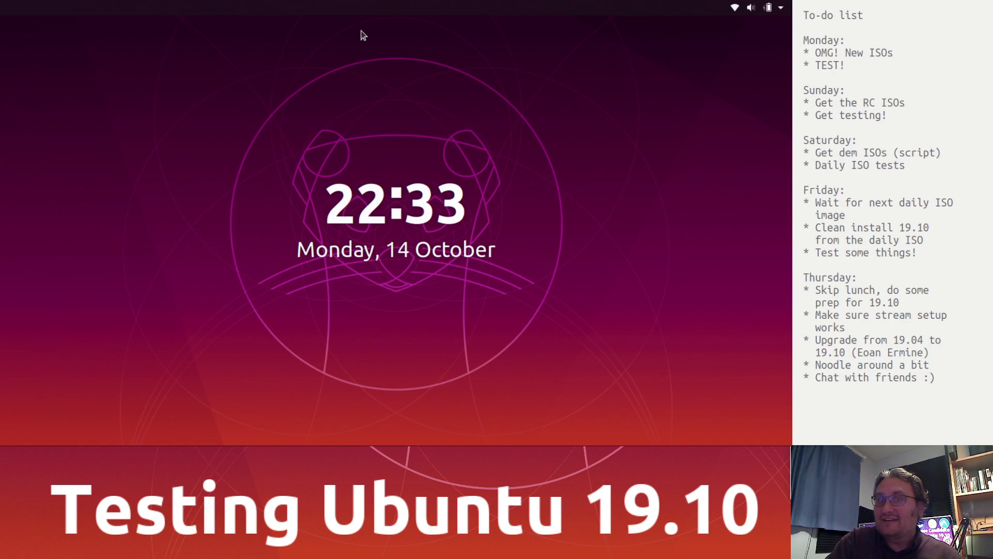
pyautogui.moveTo(408, 377); pyautogui.dragTo(440, 46)
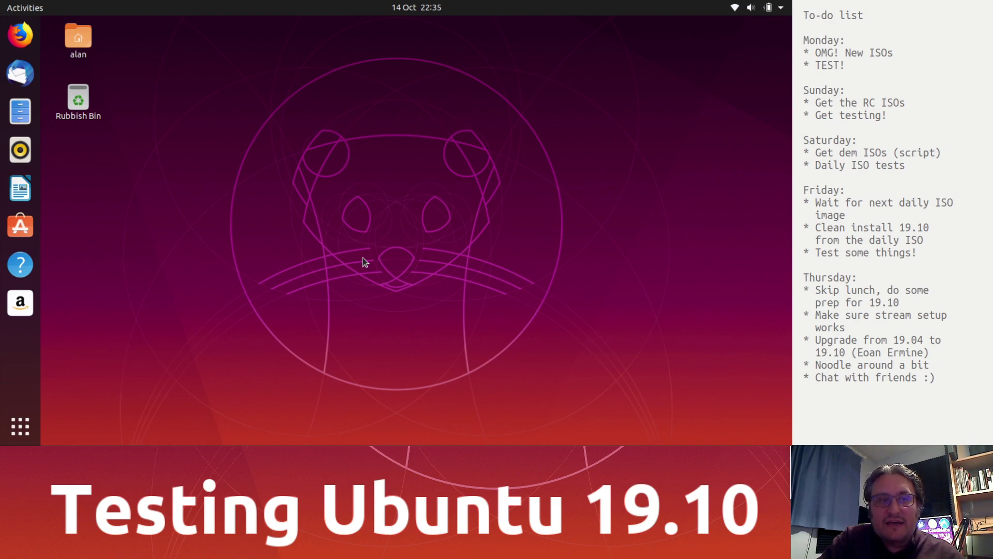
# Show the grid of all installed applications, then return to the empty desktop.
pyautogui.click(20, 427)
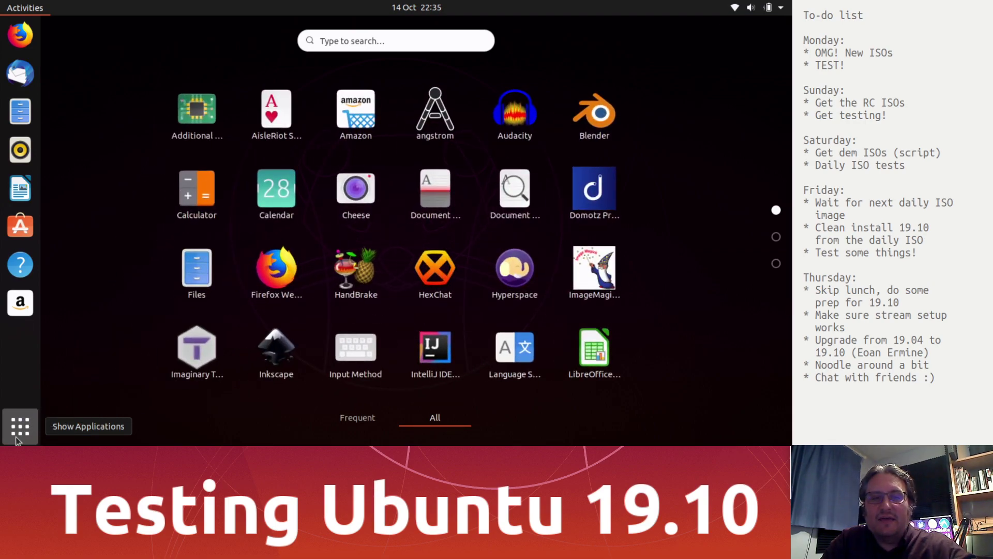
pyautogui.click(15, 440)
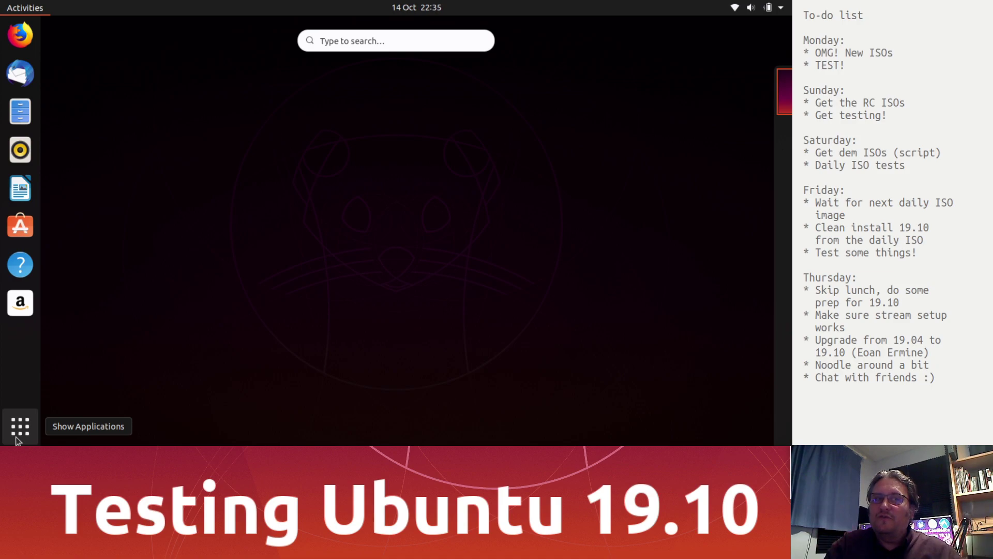
pyautogui.click(213, 233)
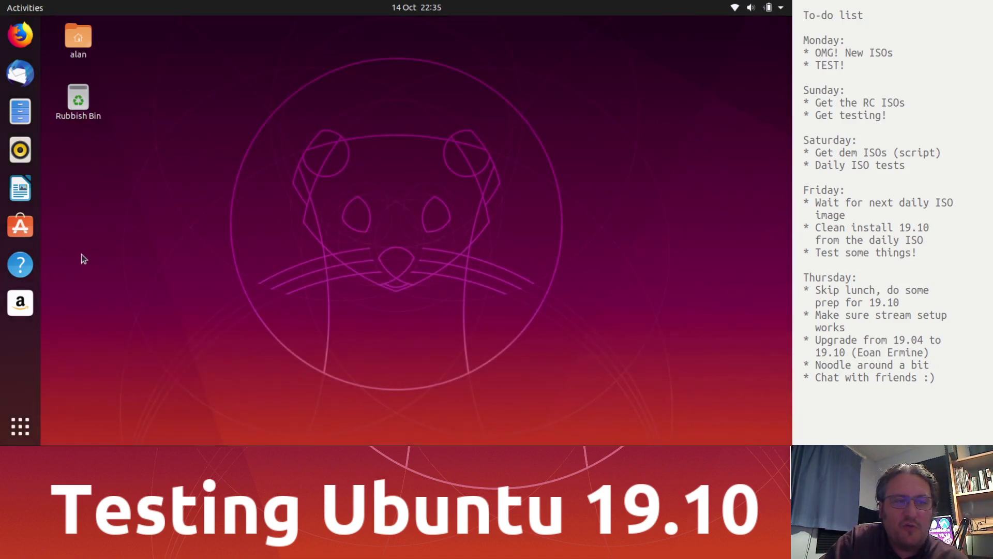
# Launch the Help viewer and Firefox, and restore the maximized Firefox window to a floating size.
pyautogui.click(20, 264)
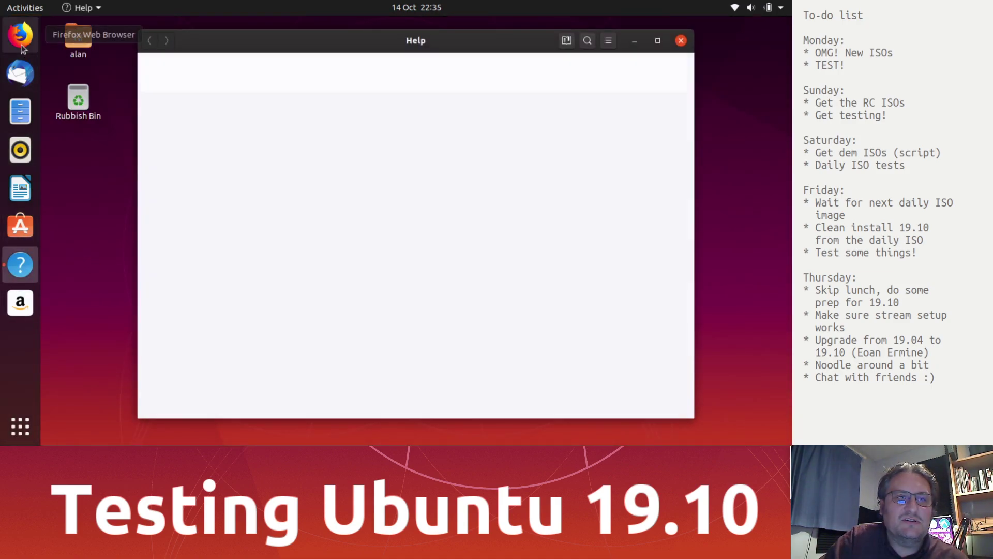
pyautogui.click(22, 42)
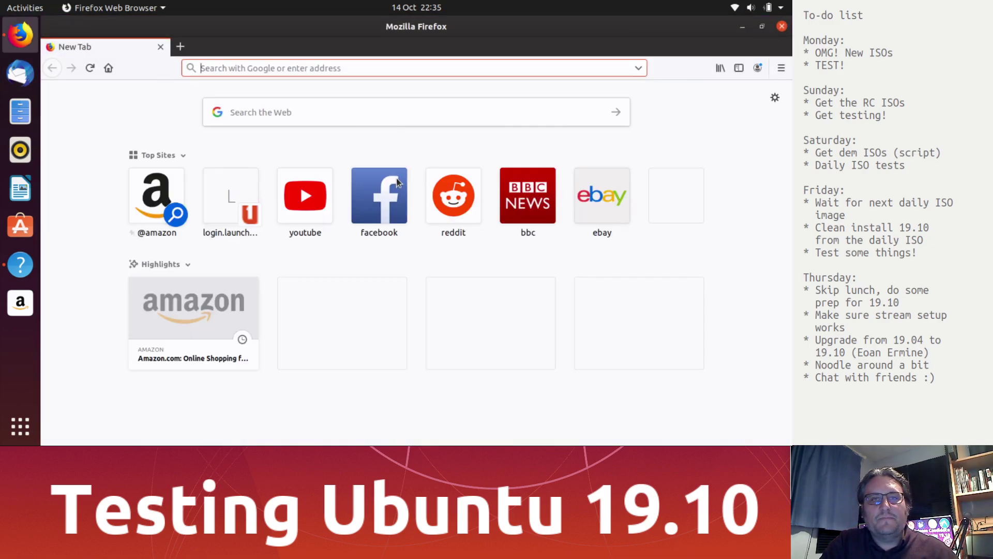
pyautogui.doubleClick(420, 23)
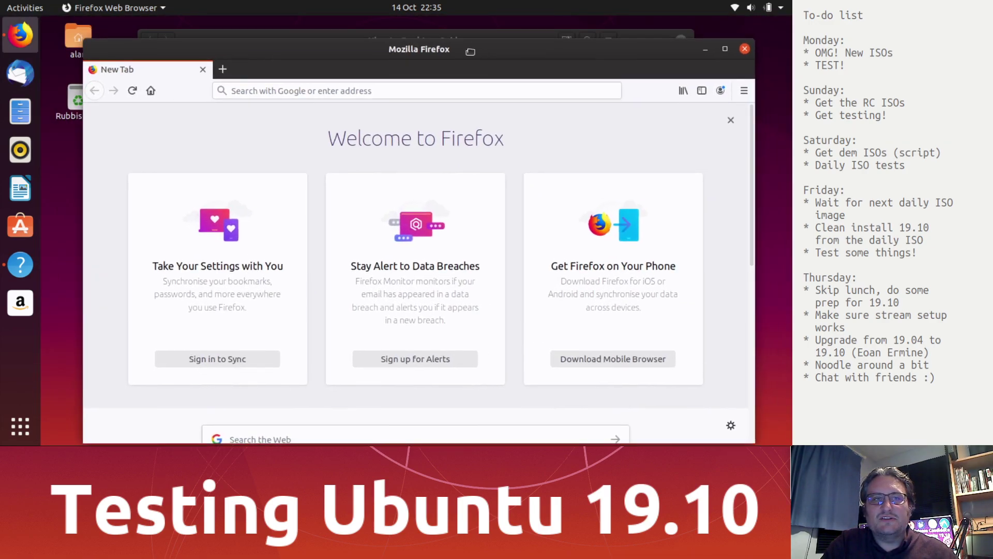
# Check how the windows overview and the application grid behave with Help and Firefox open, then return to Firefox.
pyautogui.click(25, 7)
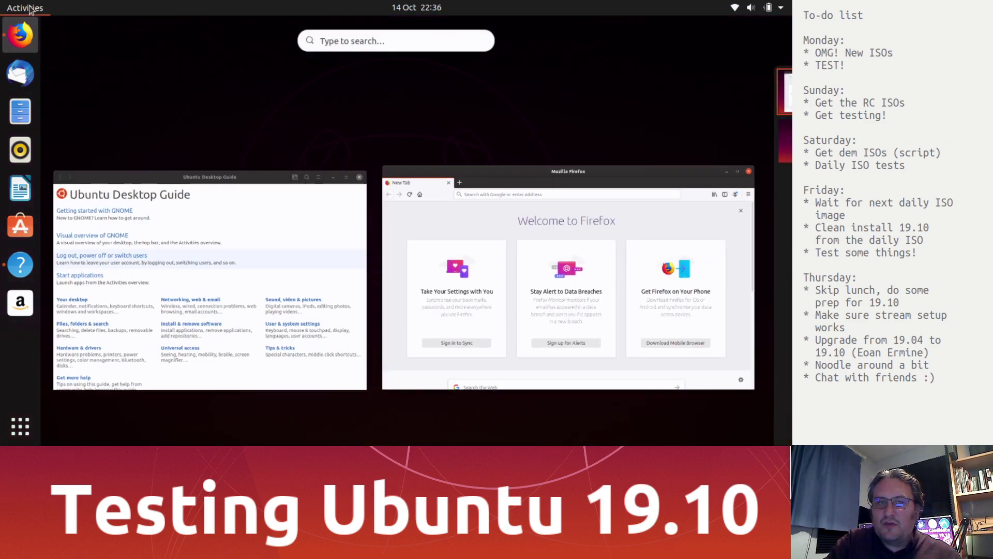
pyautogui.click(496, 269)
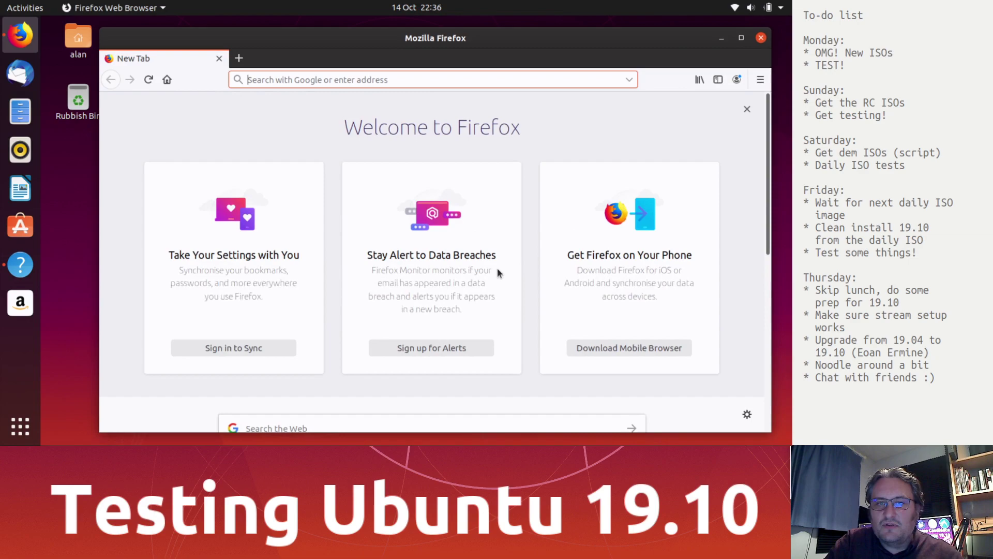
pyautogui.click(36, 438)
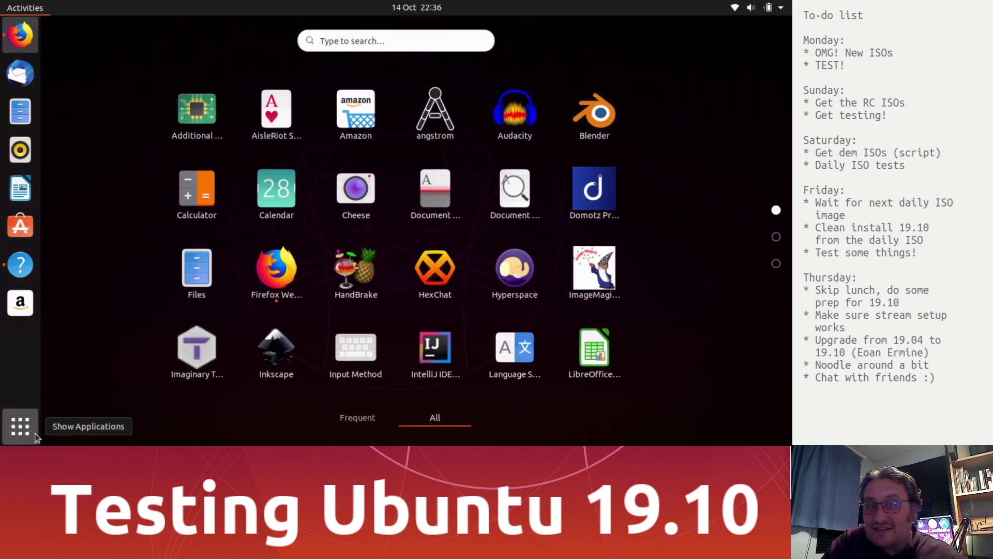
pyautogui.click(36, 437)
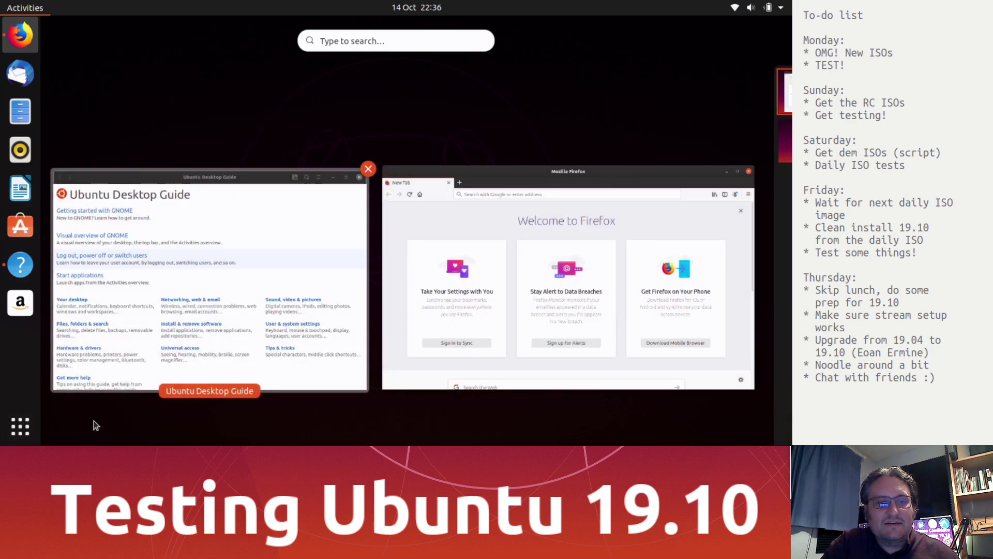
pyautogui.click(529, 225)
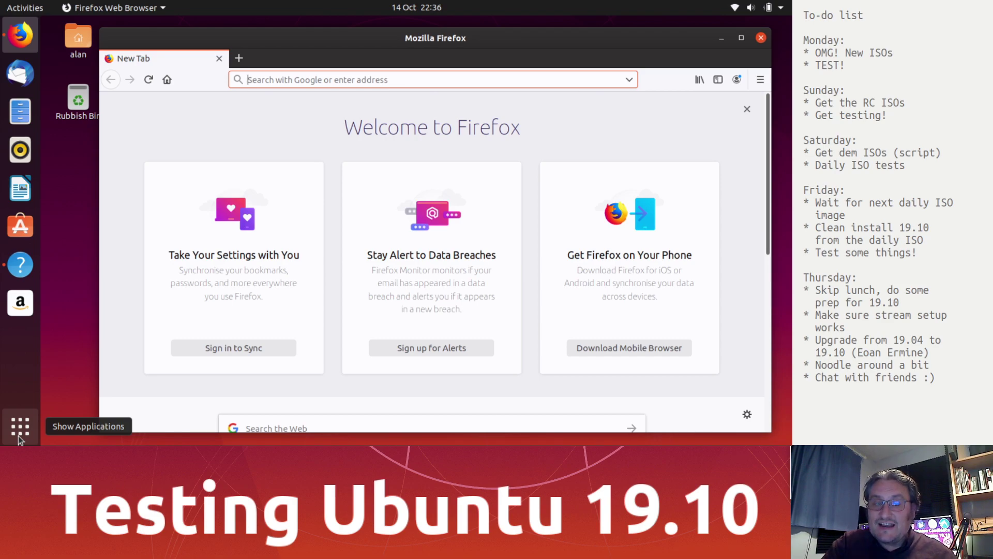
# Toggle the application grid open and closed twice over the Firefox window.
pyautogui.click(20, 427)
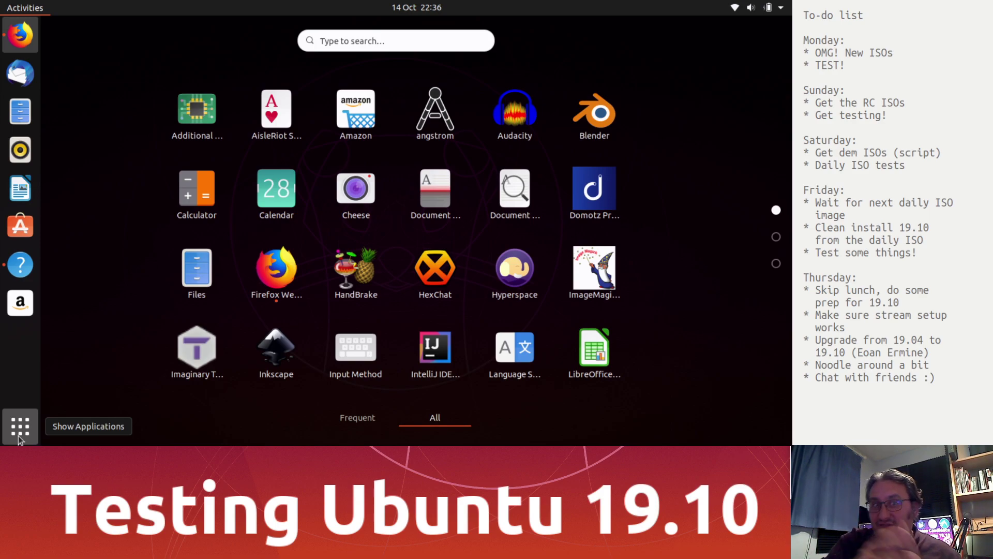
pyautogui.click(19, 427)
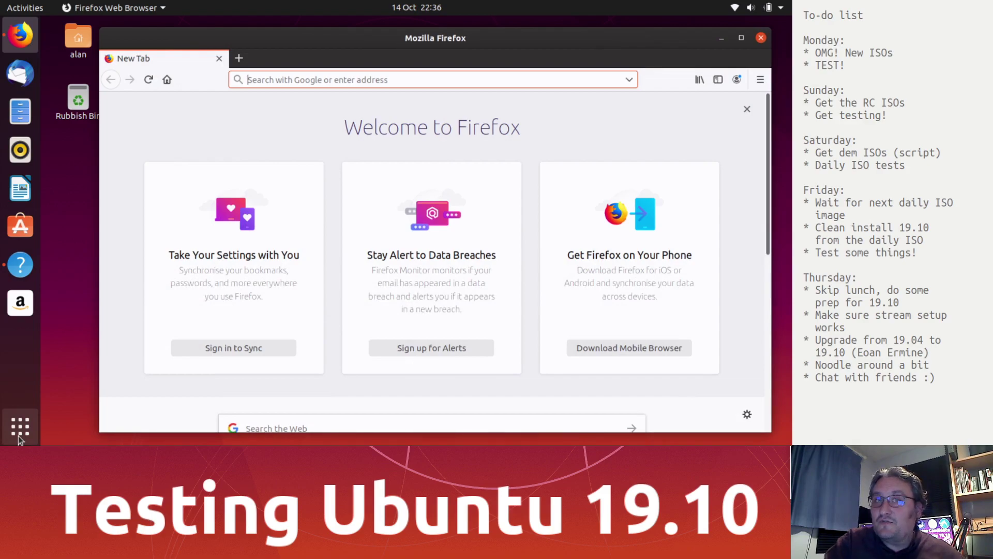
pyautogui.click(20, 427)
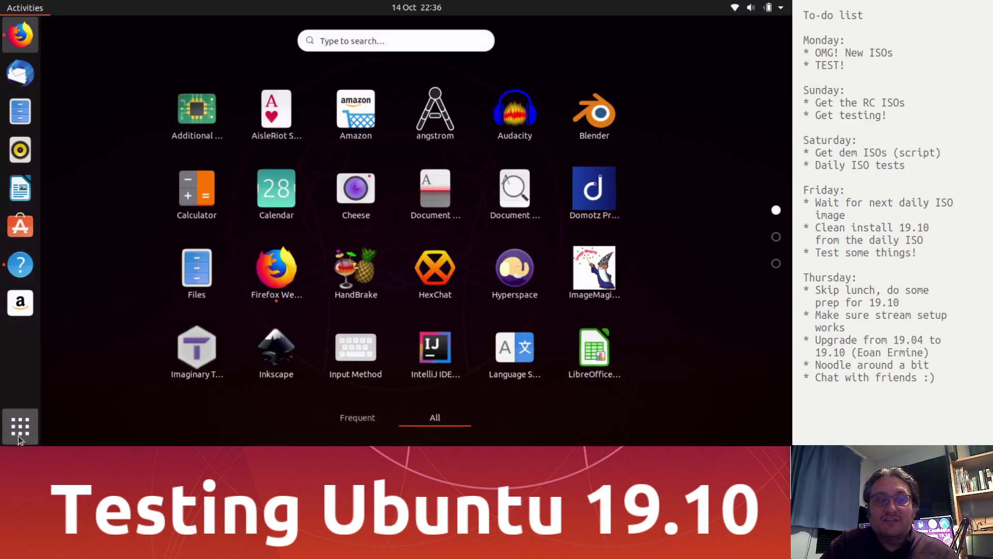
pyautogui.click(19, 439)
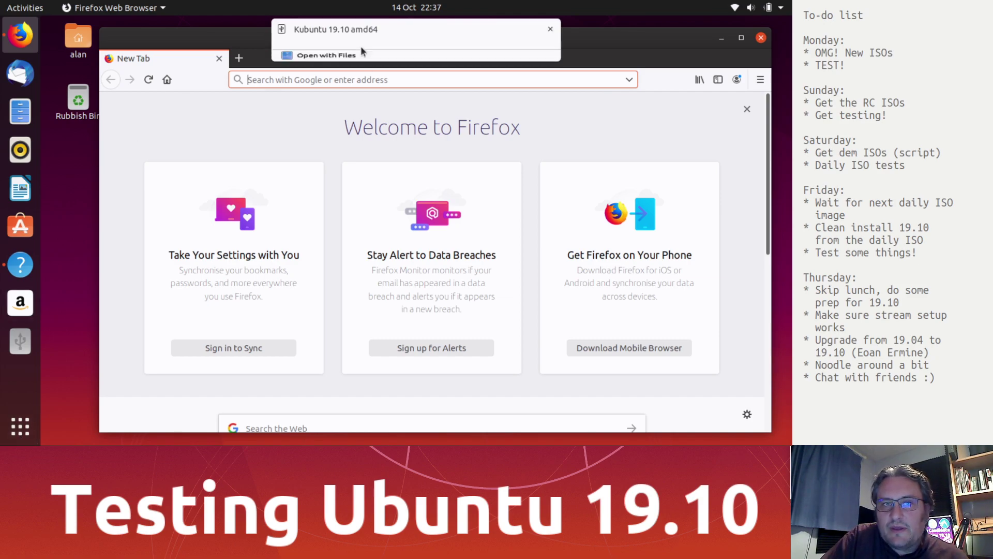
# Restart the laptop from the system power options.
pyautogui.click(781, 7)
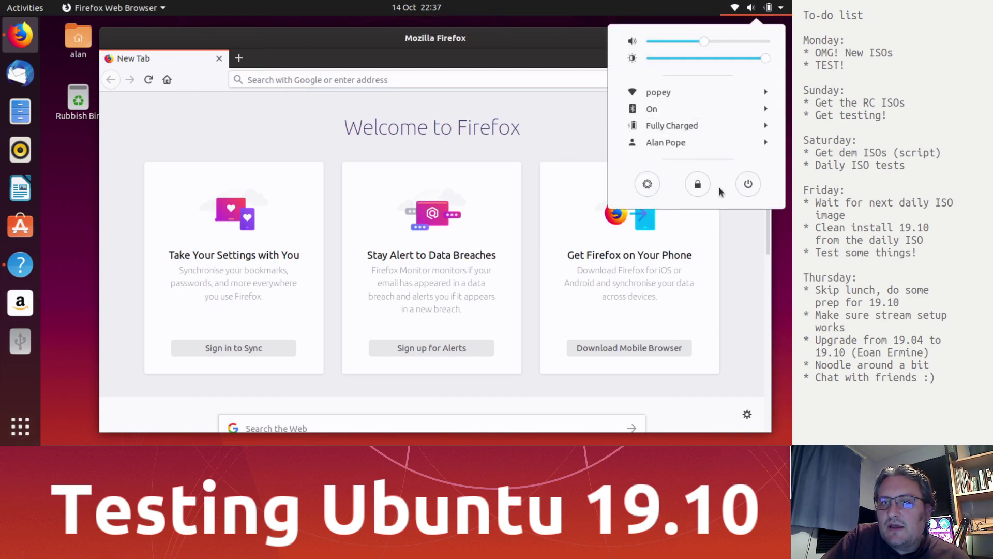
pyautogui.click(747, 187)
pyautogui.click(397, 264)
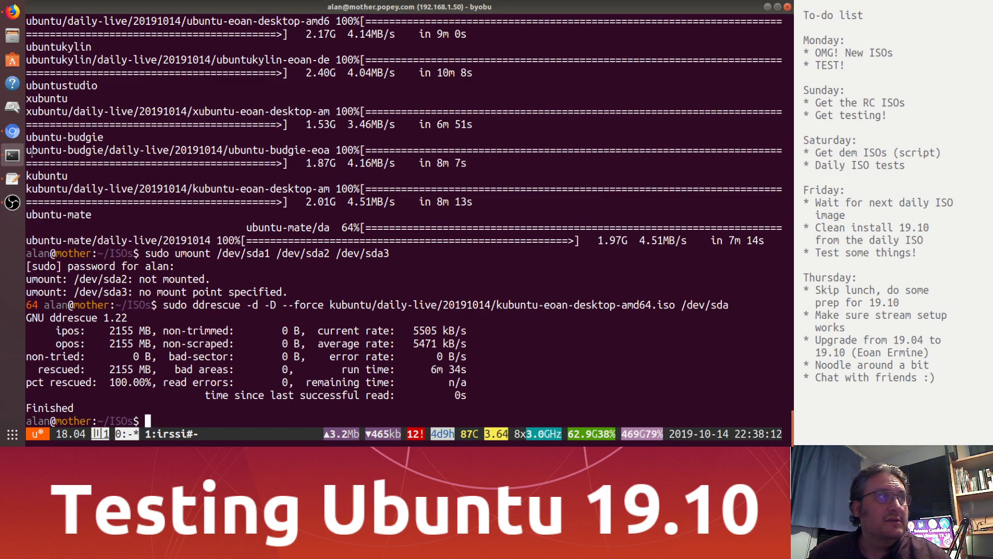
# Switch to Chromium on the main machine and bring up the Ubuntu ISO testing tracker page.
pyautogui.click(13, 131)
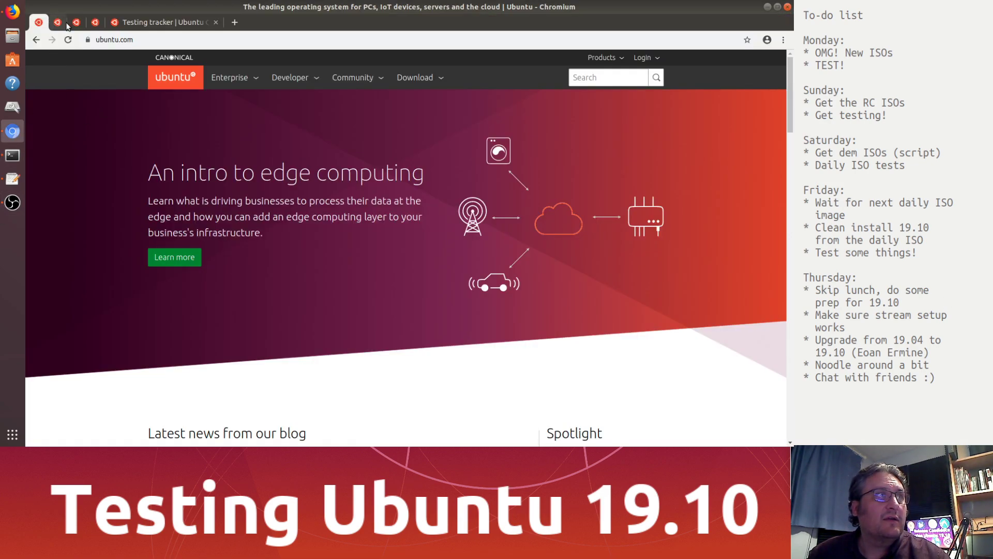
pyautogui.click(127, 25)
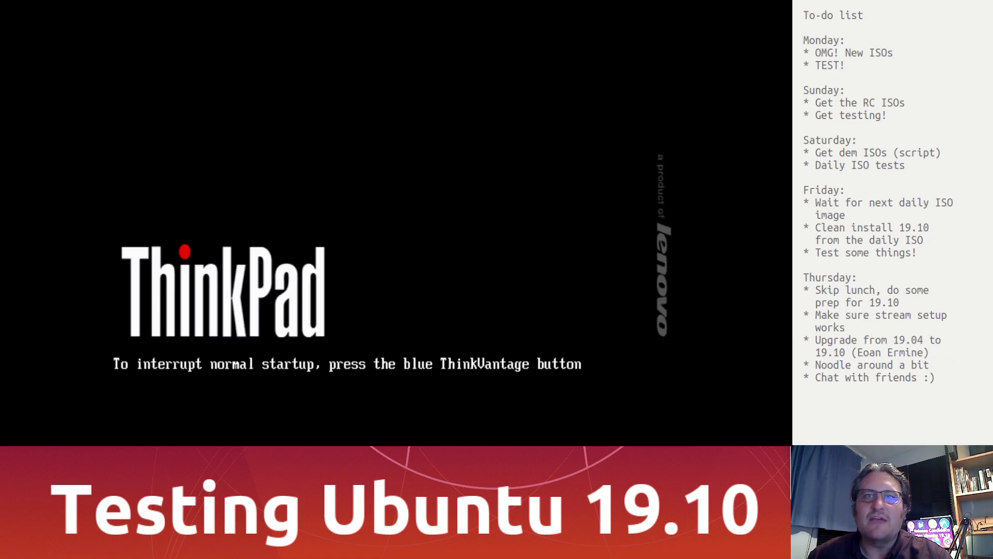
# Interrupt the ThinkPad's startup and boot it temporarily from the USB HDD Kingston DataTraveler 3.0.
pyautogui.press('Return')
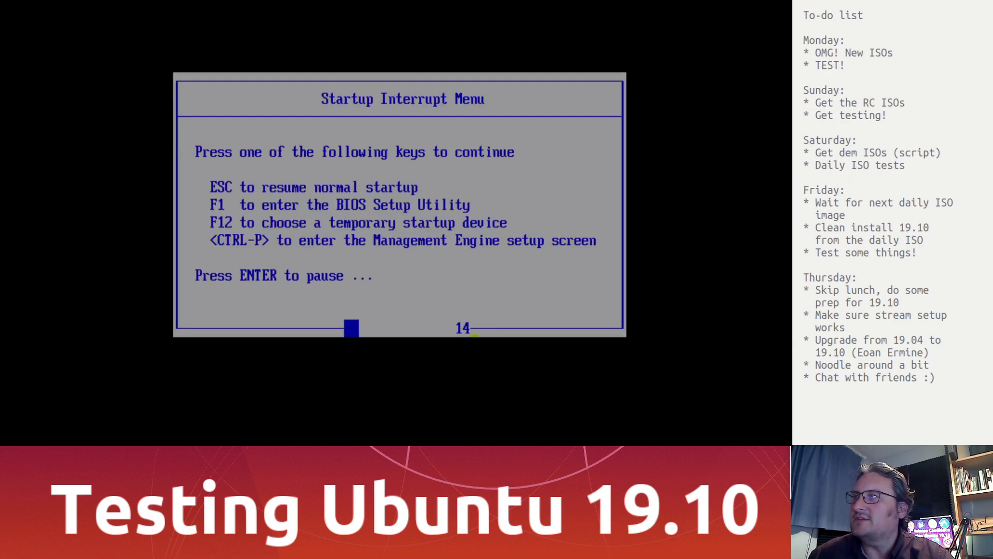
pyautogui.press('F12')
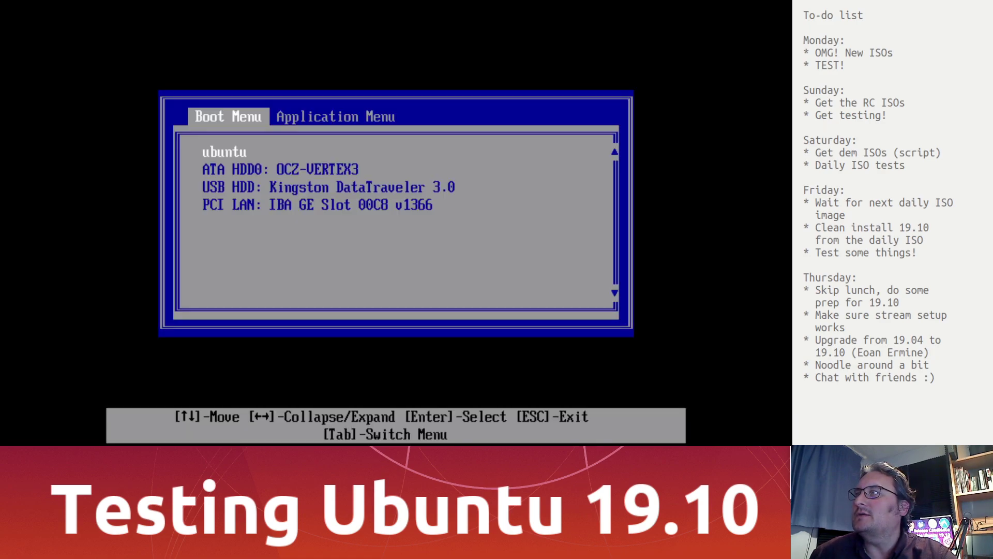
pyautogui.press('Down')
pyautogui.press('Down')
pyautogui.press('Return')
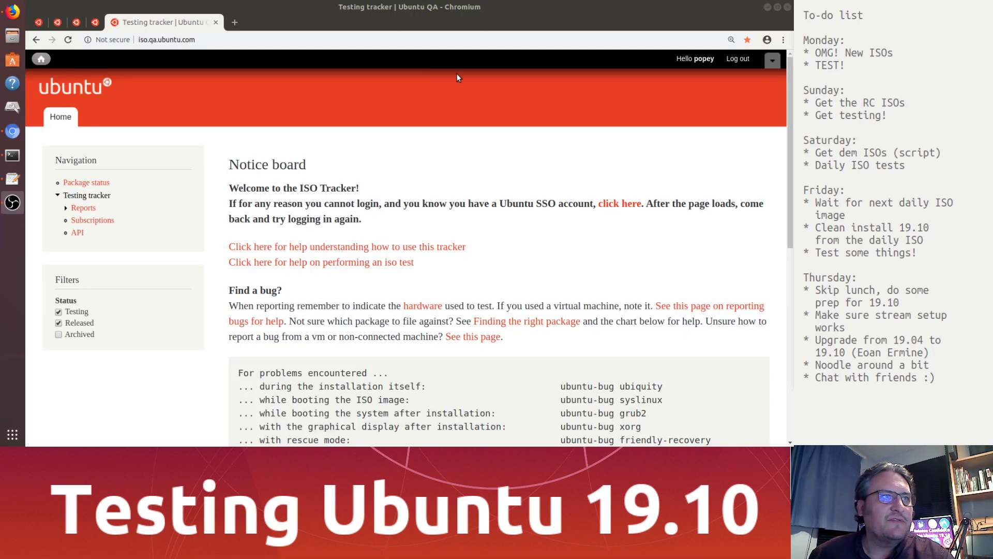
# In the testing tracker, open the Eoan Final milestone and its Kubuntu Desktop amd64 test cases.
pyautogui.click(276, 230)
pyautogui.scroll(-6, 276, 233)
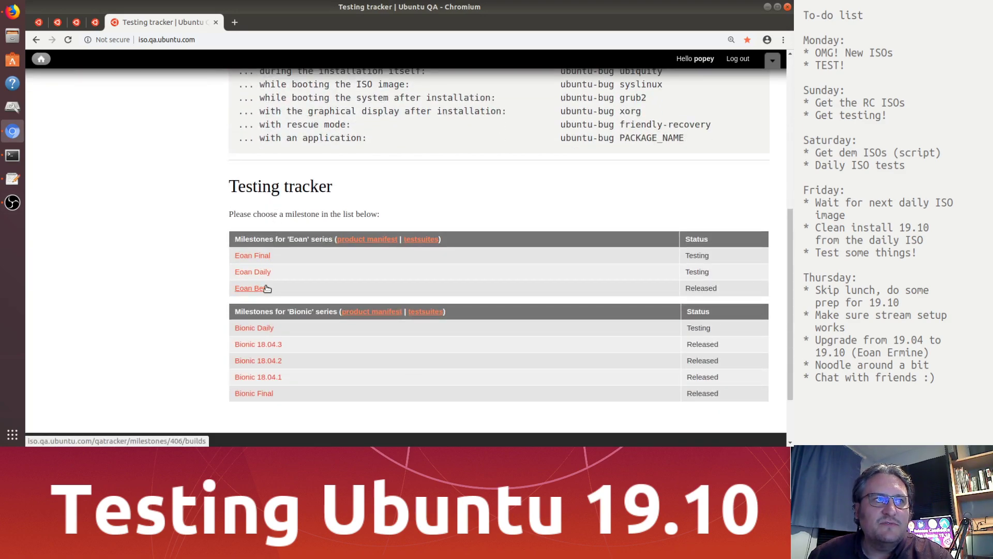
pyautogui.click(262, 256)
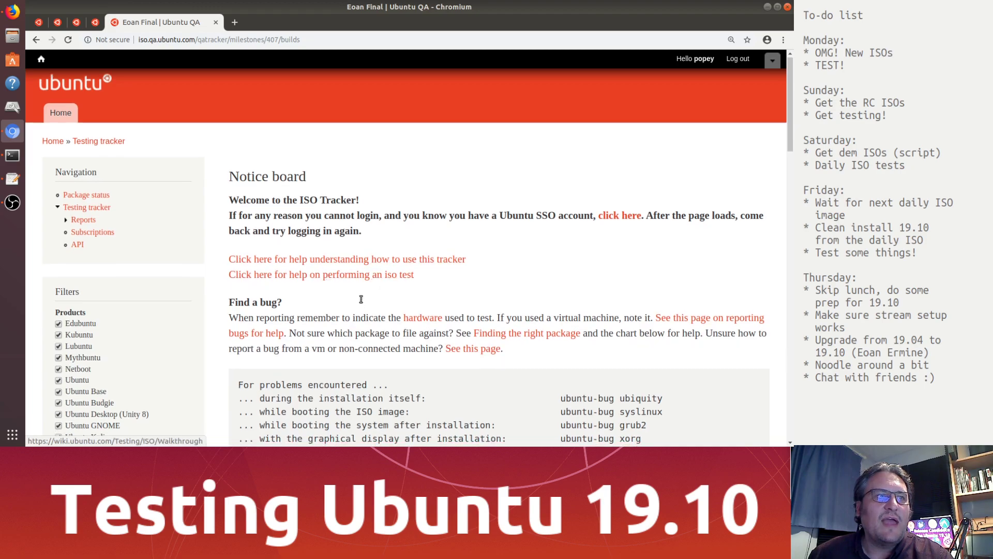
pyautogui.scroll(-7, 312, 268)
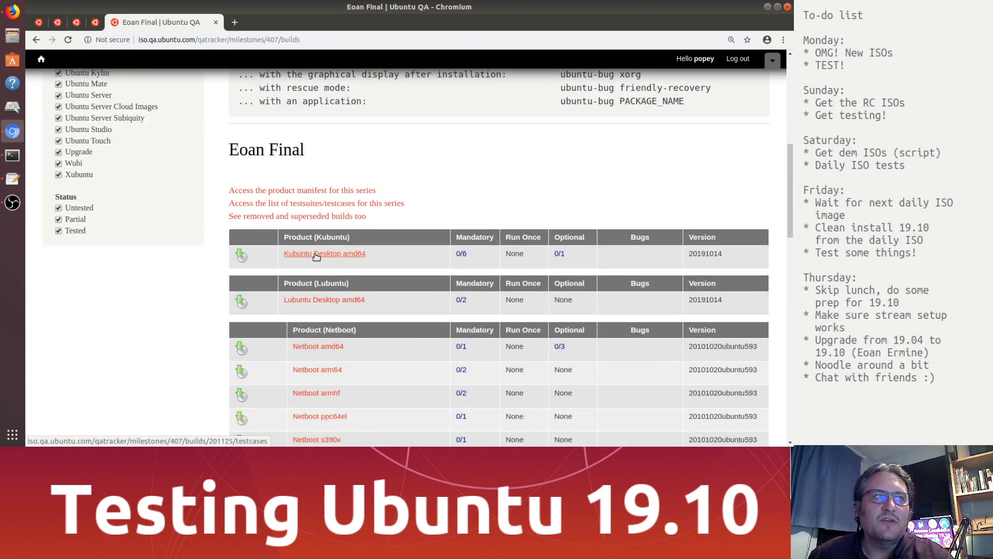
pyautogui.click(316, 254)
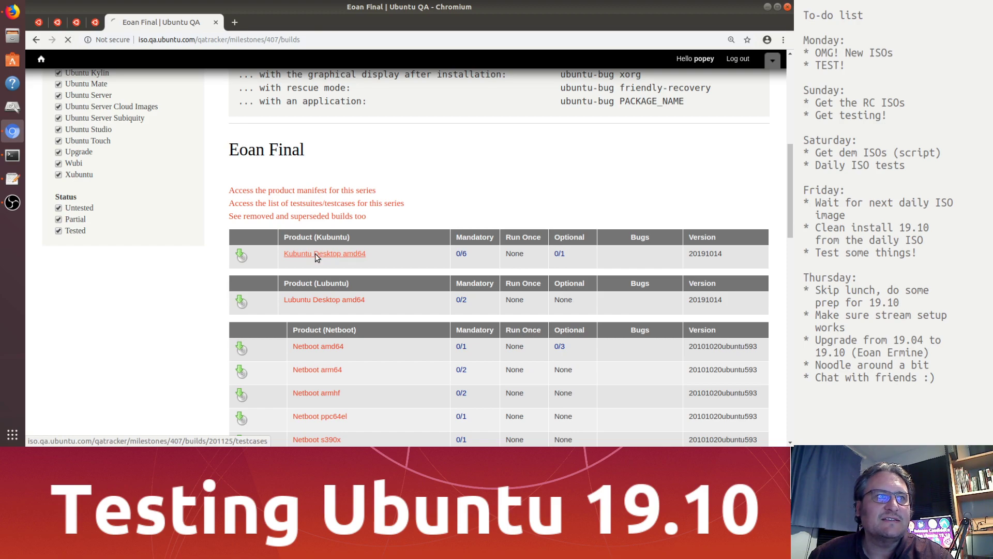
# Review the Kubuntu Desktop test case list and the link options for the Live Session test.
pyautogui.scroll(-3, 462, 303)
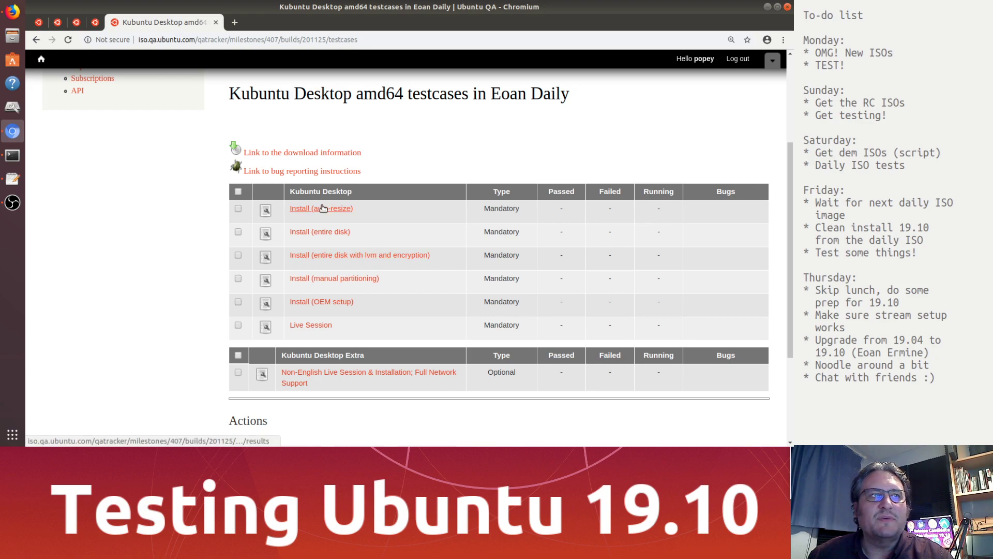
pyautogui.rightClick(310, 327)
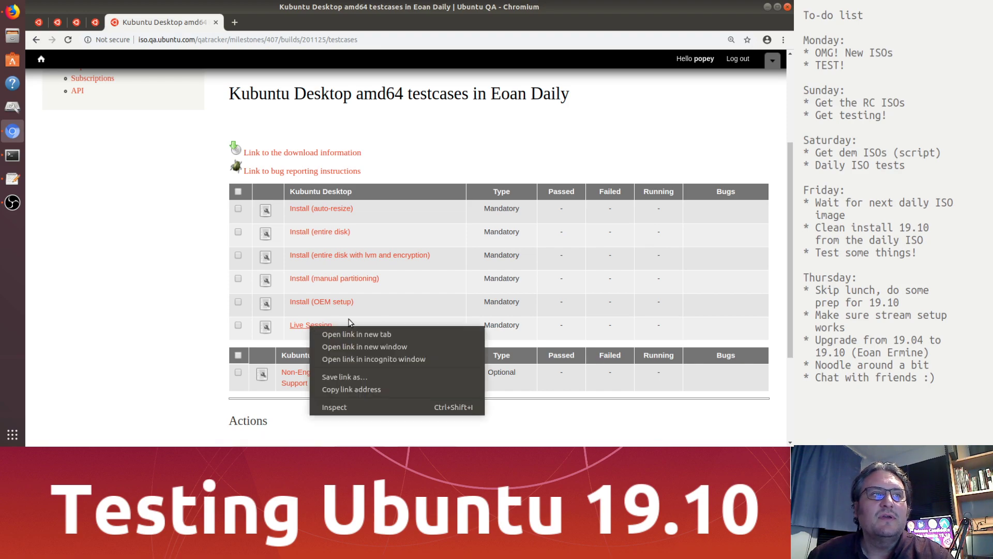
pyautogui.click(382, 311)
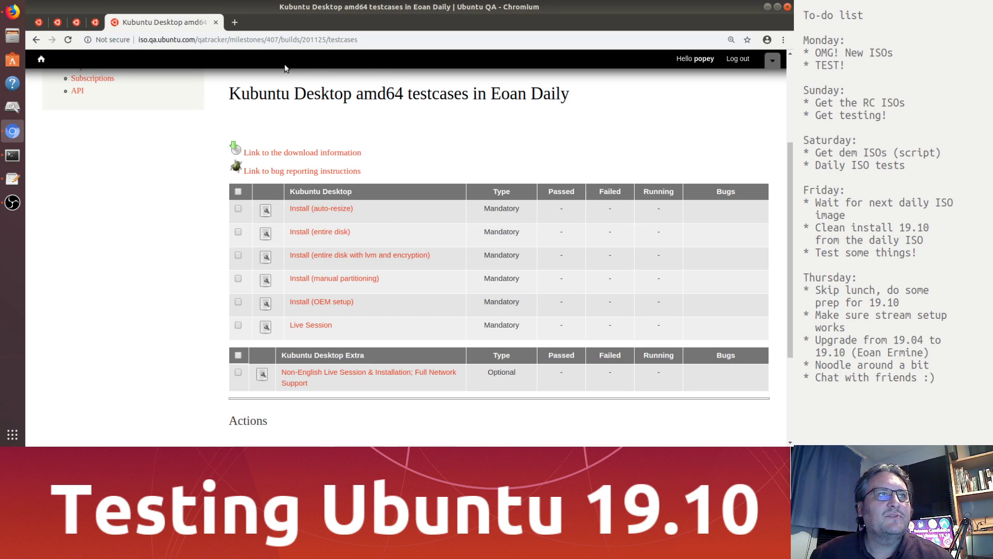
# Open the Ubuntu Mailing Lists site, lists.ubuntu.com, in a new browser tab.
pyautogui.click(236, 22)
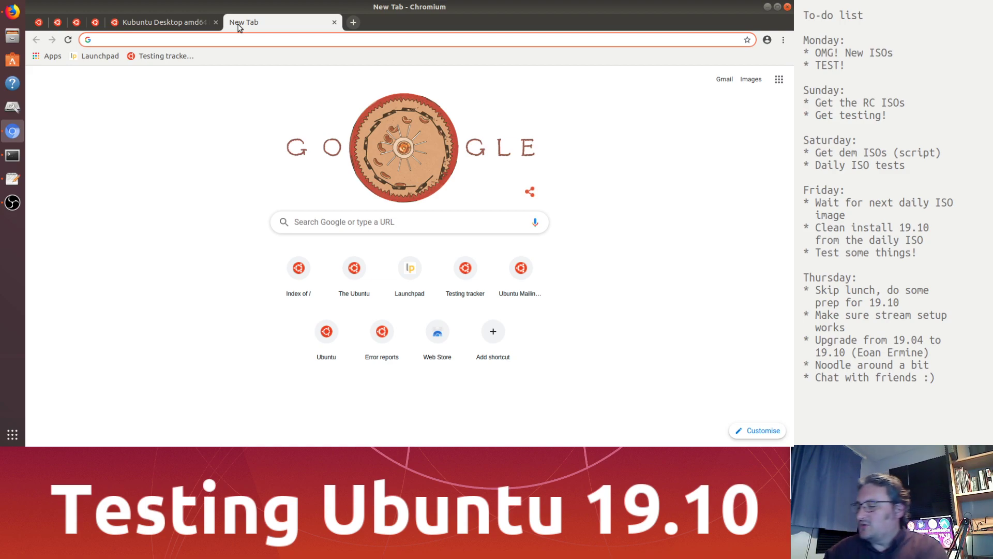
pyautogui.write('lists')
pyautogui.press('Return')
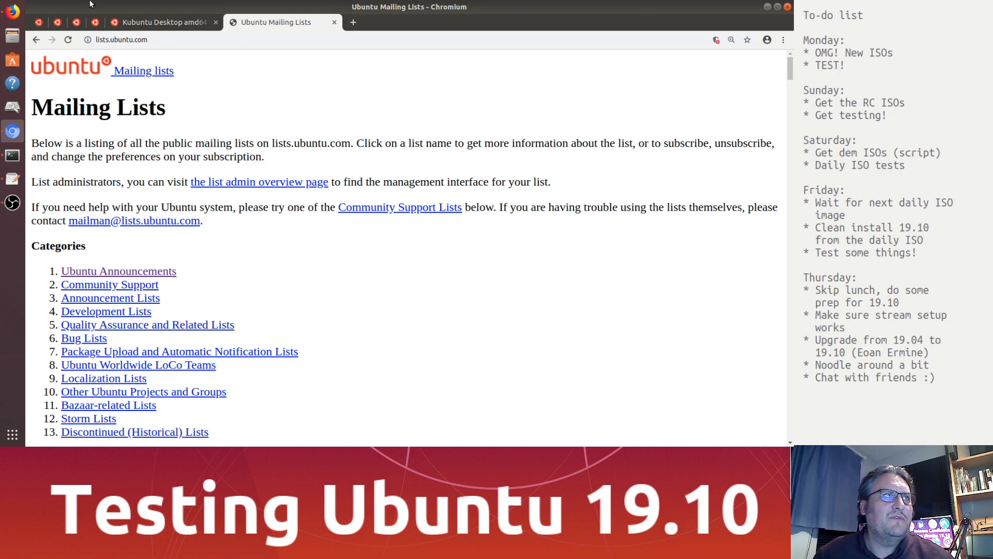
# Check the already open 19.10 Beta announcement and switch to the ubuntu-release October 2019 thread archive.
pyautogui.click(57, 23)
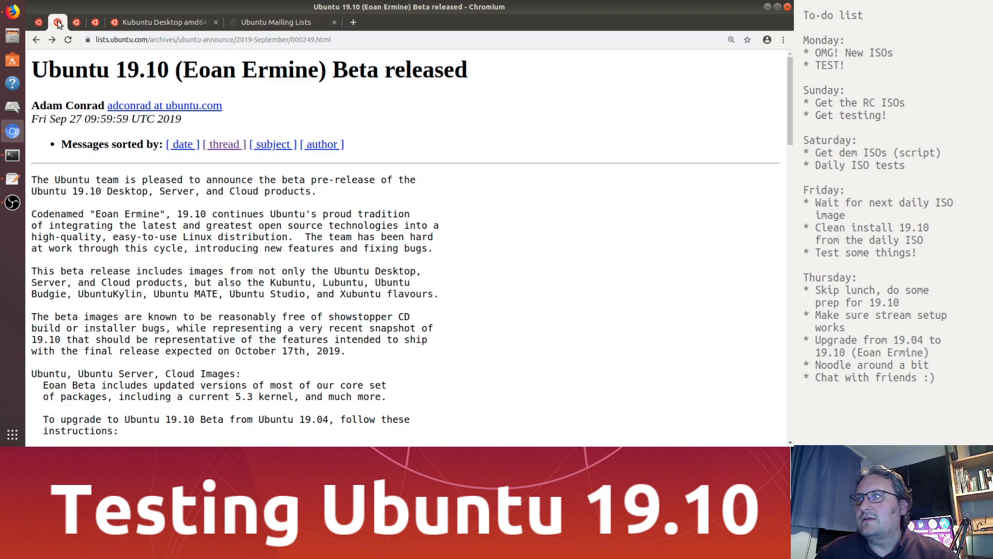
pyautogui.click(76, 22)
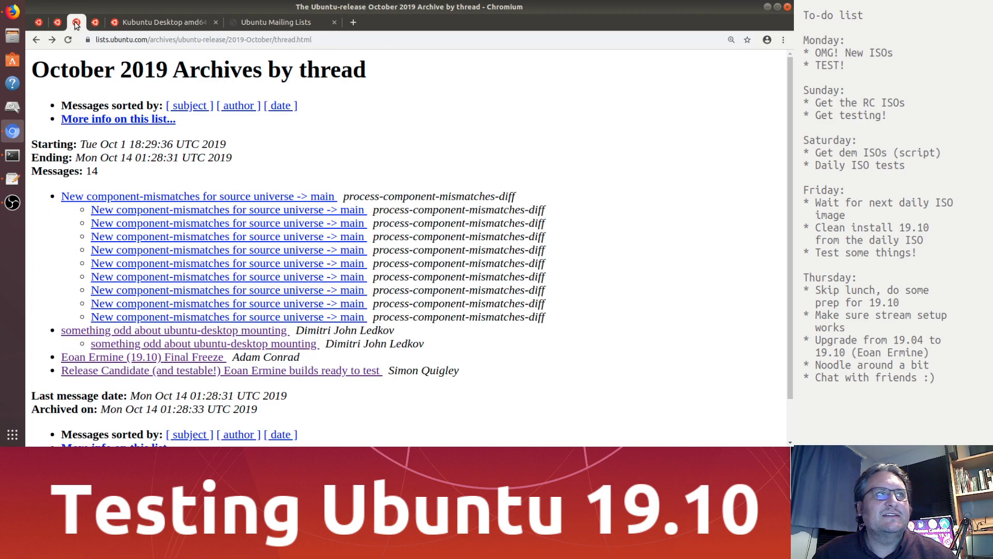
# Read the Eoan Ermine release candidate announcement, and open the eoan-changes list page from the Ubuntu Mailing Lists index.
pyautogui.click(161, 370)
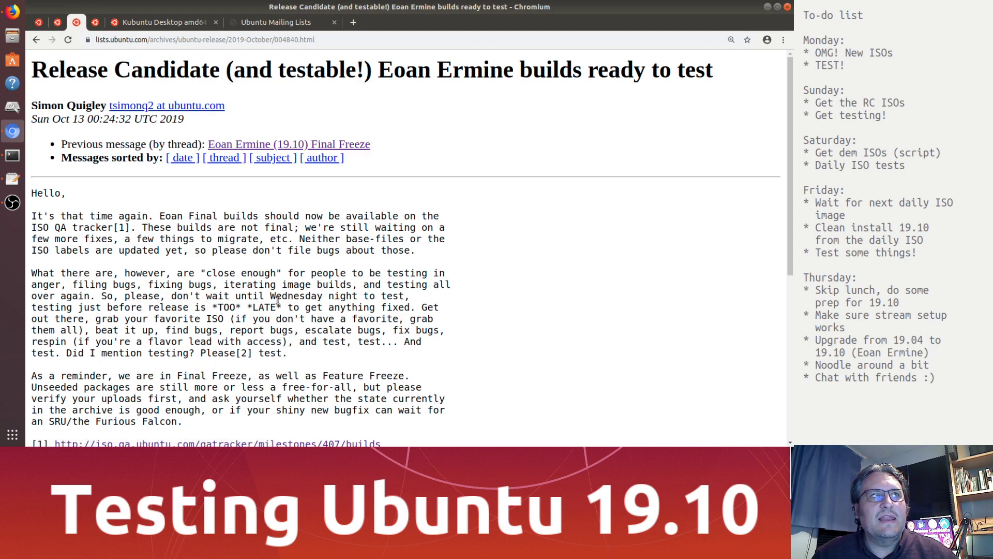
pyautogui.click(291, 30)
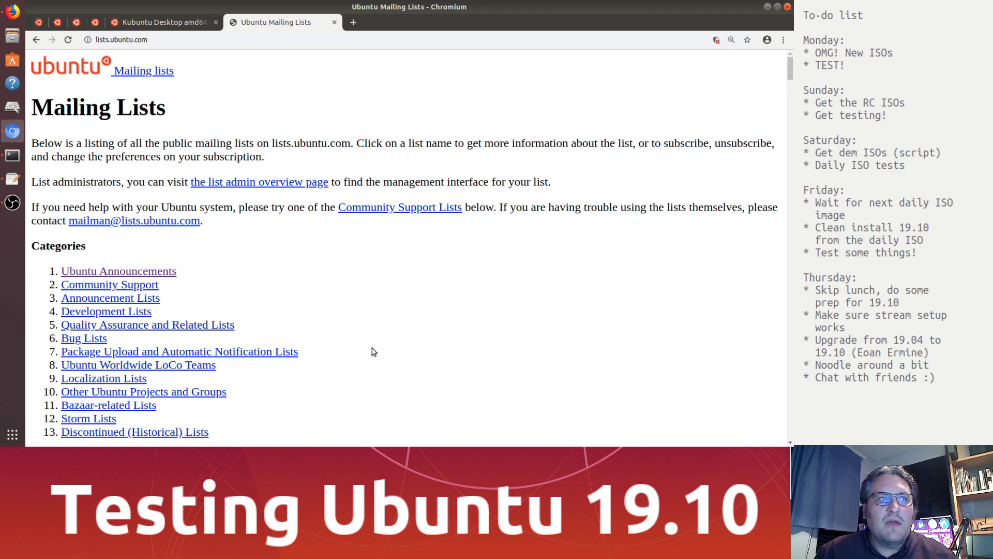
pyautogui.scroll(-8, 383, 378)
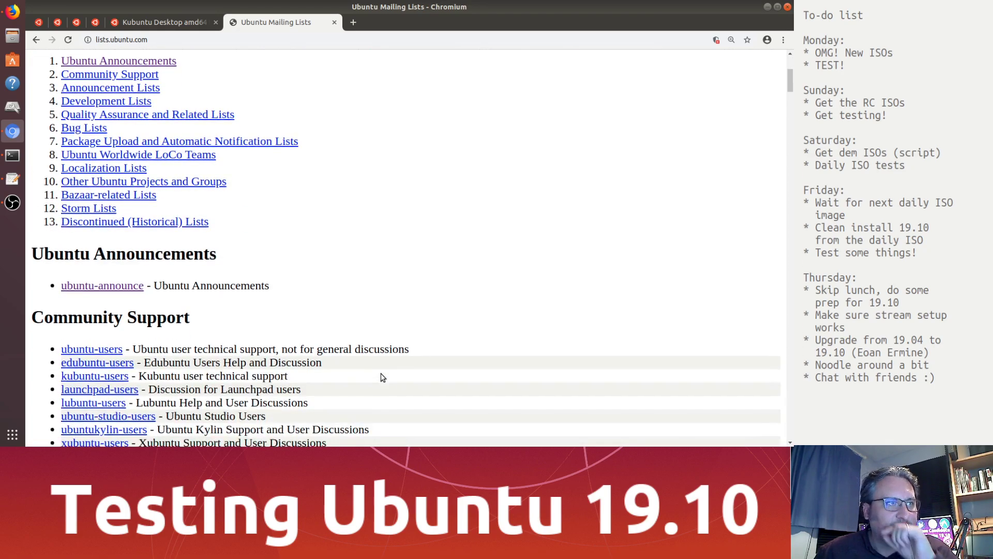
pyautogui.scroll(-12, 383, 377)
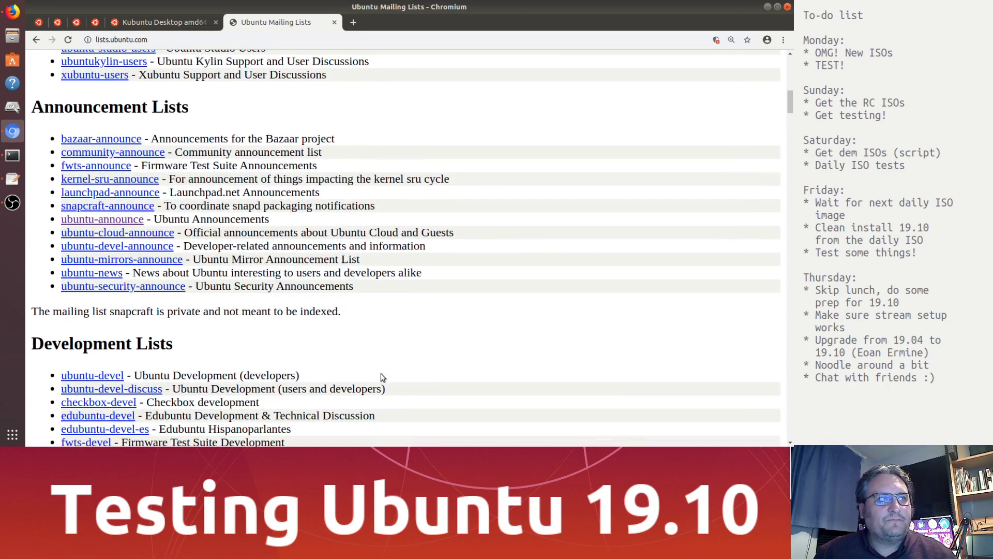
pyautogui.scroll(-15, 383, 377)
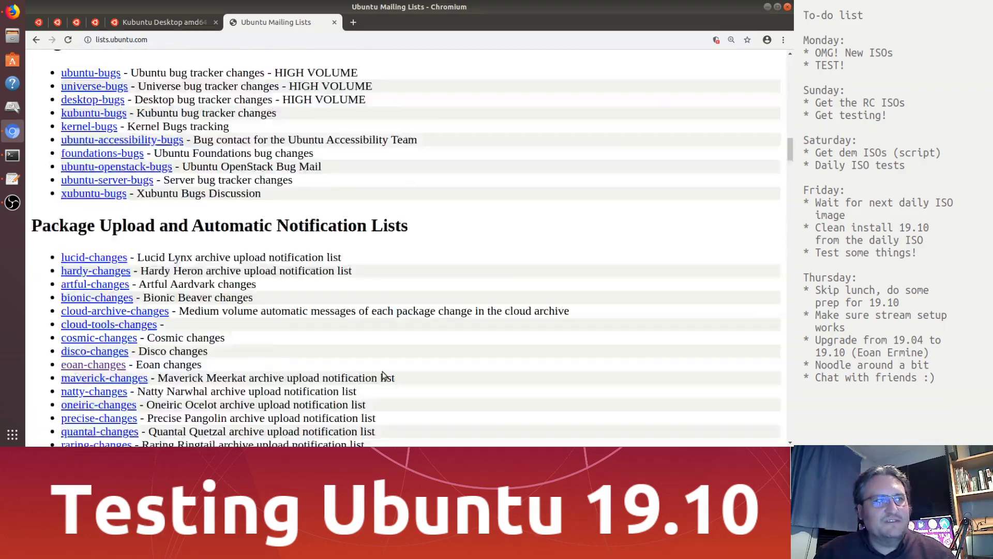
pyautogui.scroll(4, 385, 374)
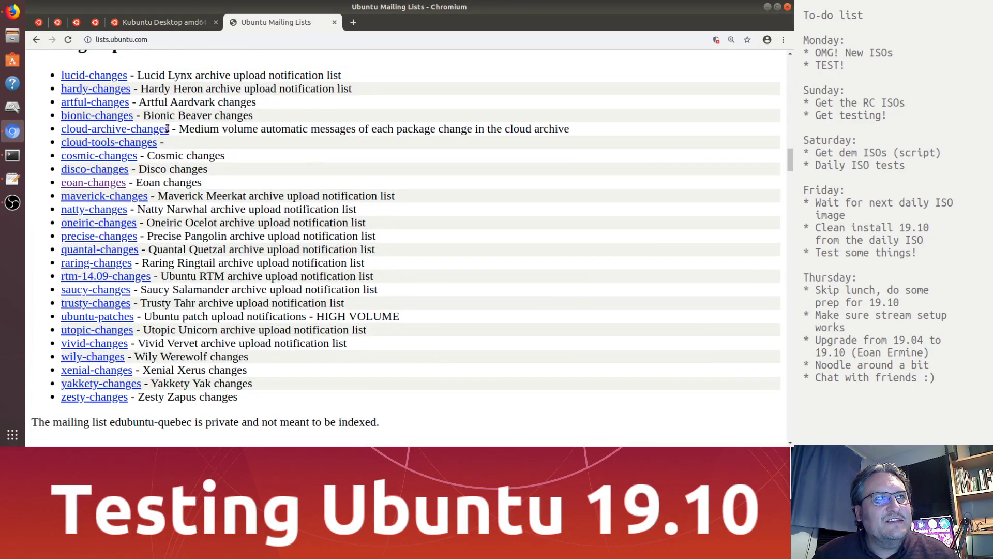
pyautogui.scroll(-1, 56, 87)
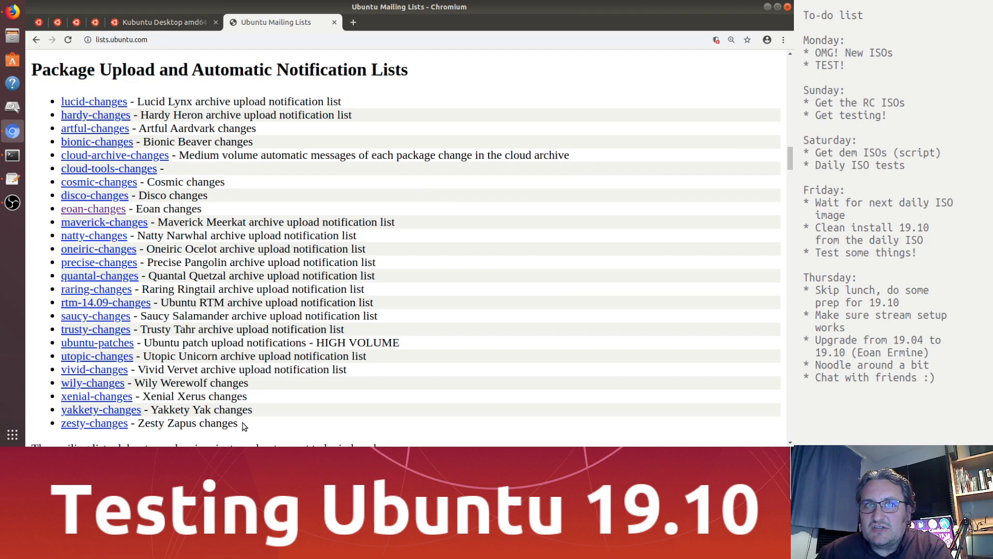
pyautogui.click(106, 213)
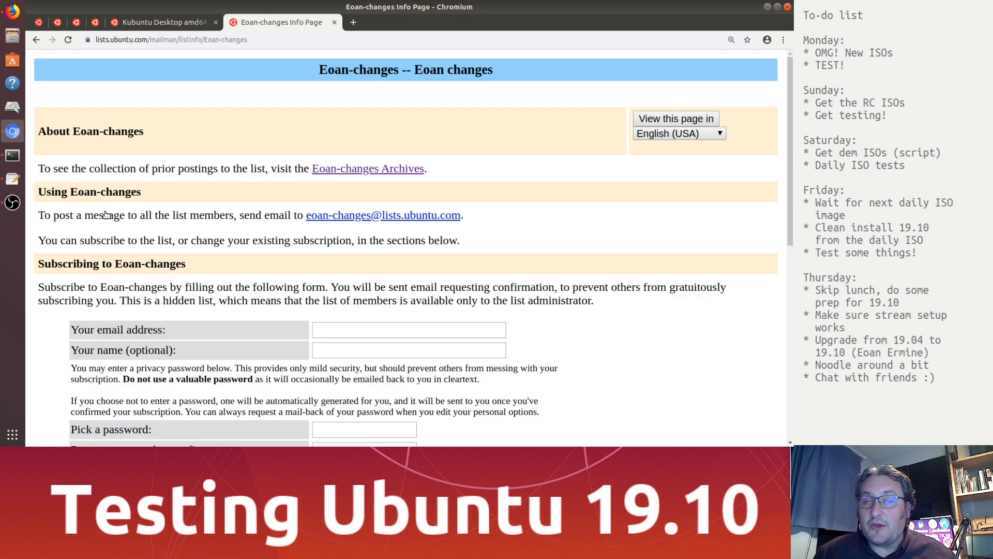
# Open the Eoan-changes archives and view the April 2019 messages by thread.
pyautogui.click(344, 170)
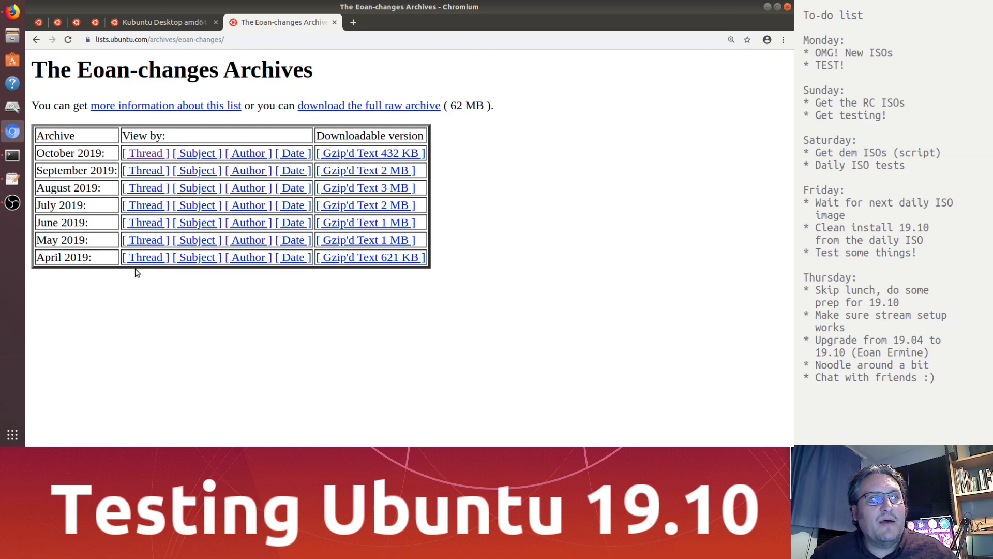
pyautogui.click(148, 257)
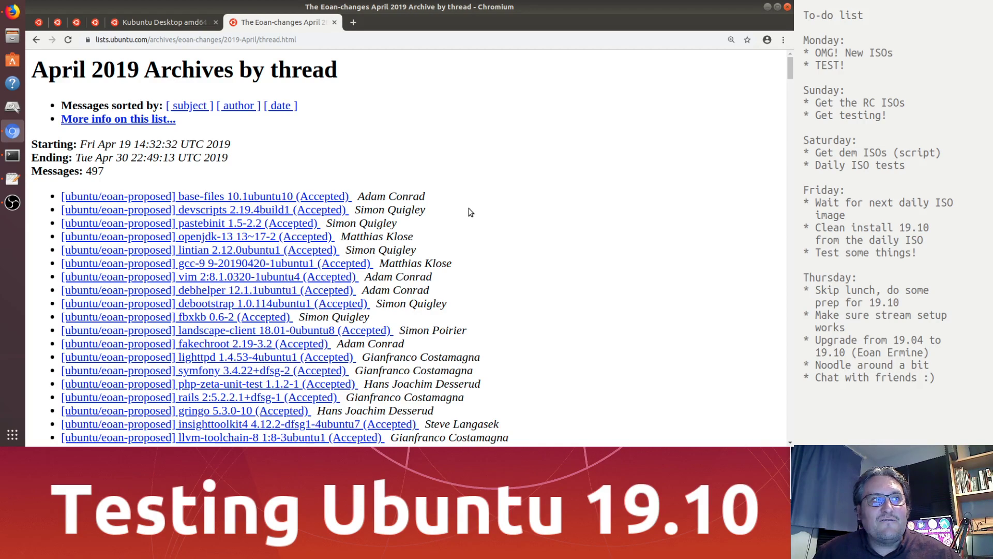
pyautogui.scroll(-3, 470, 212)
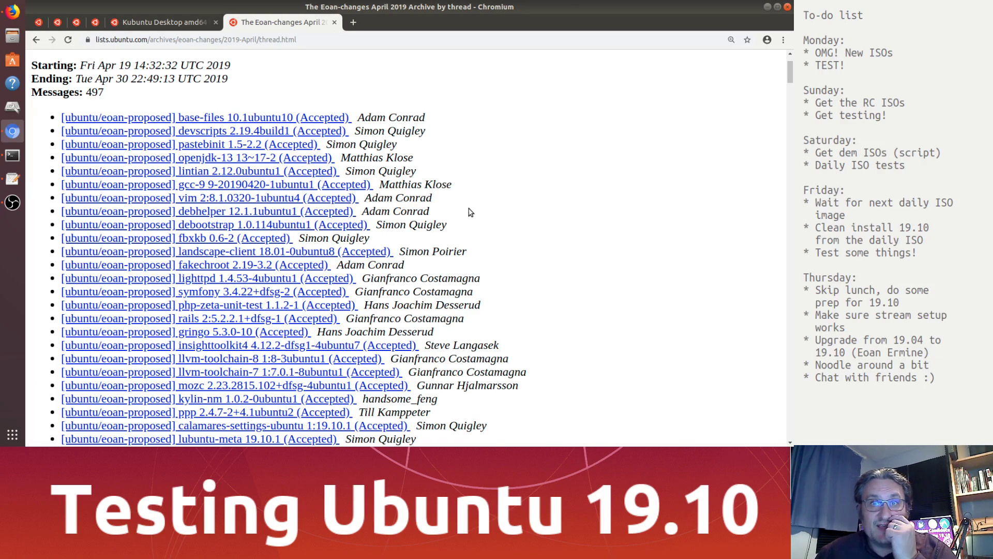
# Read the accepted upload messages for base-files 10.1ubuntu10 and lintian 2.12.0ubuntu1, returning to the April 2019 thread list.
pyautogui.click(193, 116)
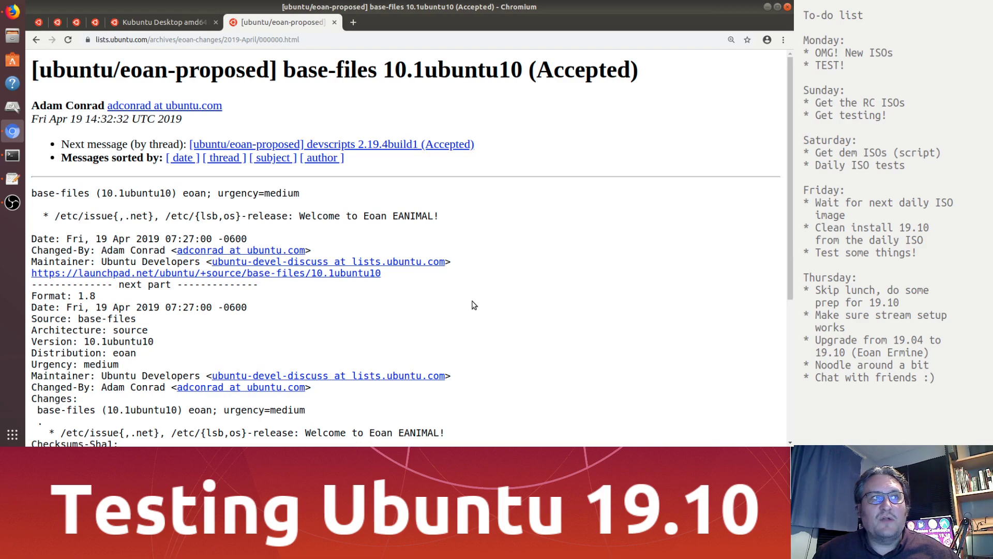
pyautogui.click(36, 40)
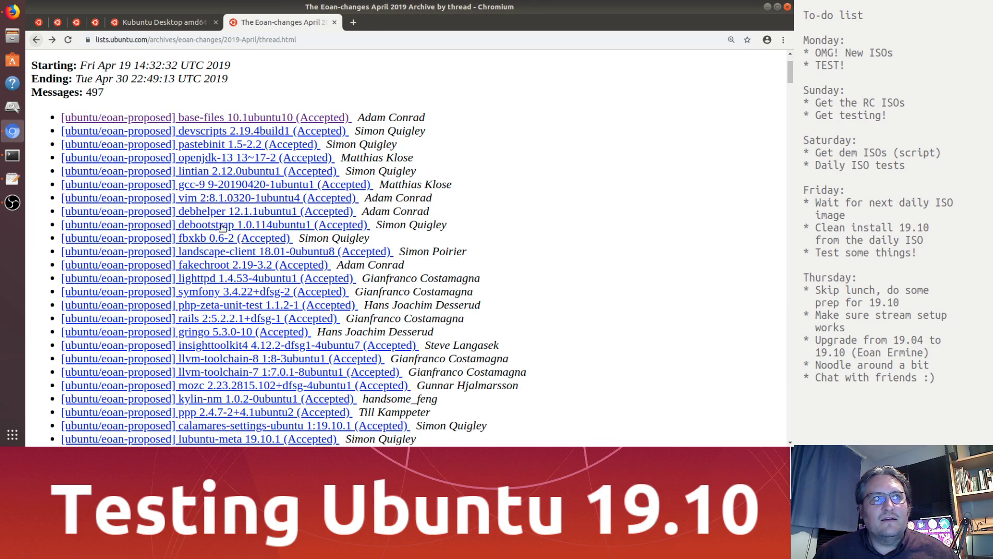
pyautogui.click(220, 170)
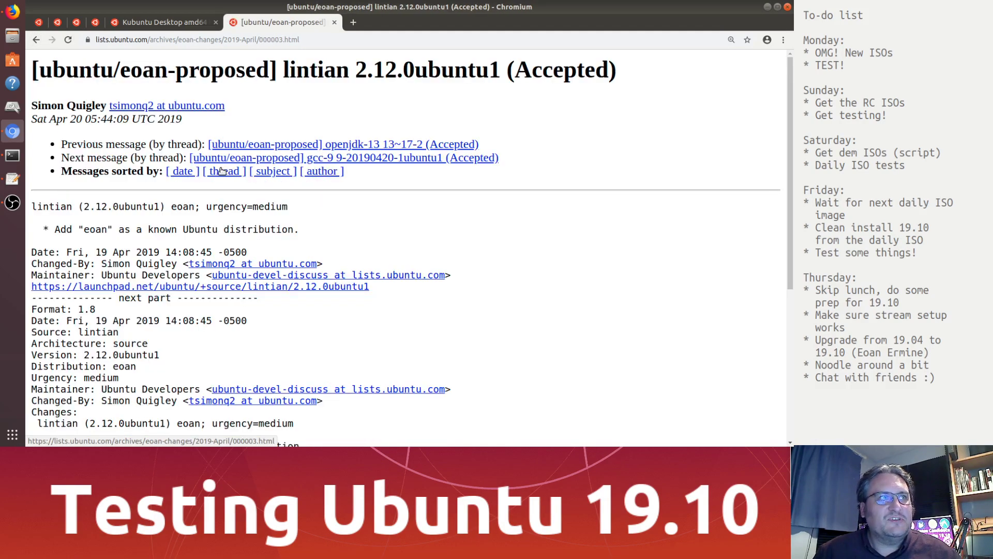
pyautogui.click(36, 40)
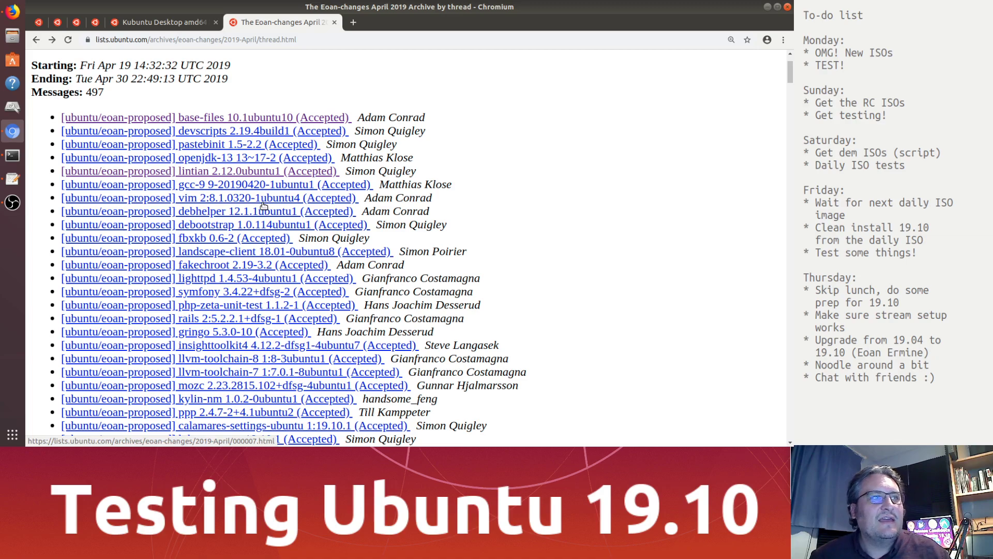
# Look through the package uploads listed in the April 2019 Eoan-changes thread archive.
pyautogui.scroll(-8, 263, 205)
pyautogui.scroll(-4, 262, 201)
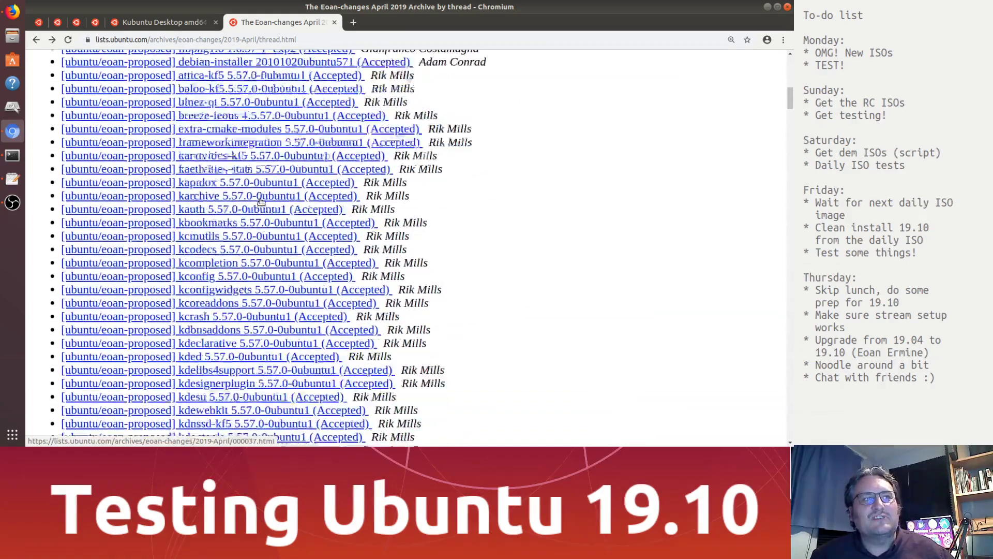
pyautogui.scroll(2, 452, 187)
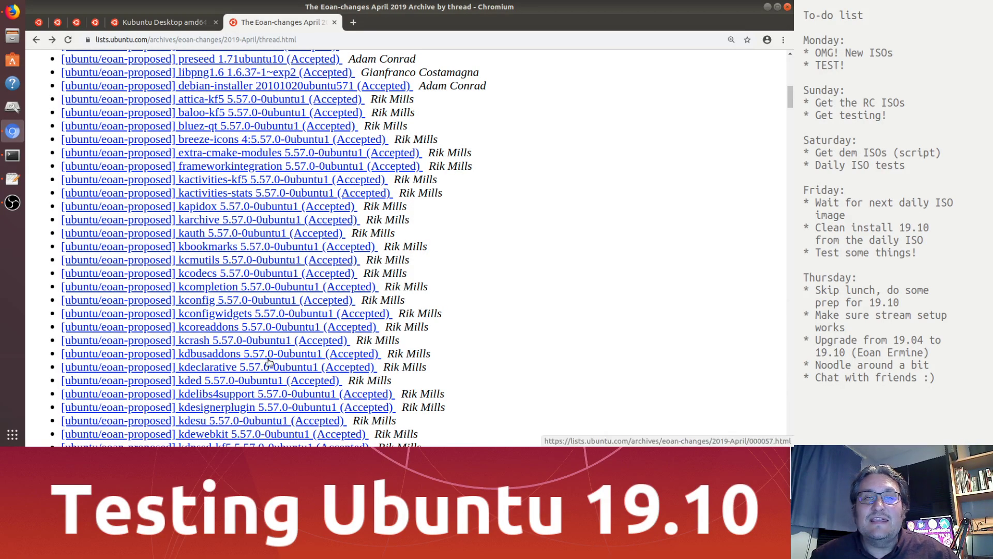
pyautogui.scroll(-1, 376, 262)
pyautogui.scroll(-15, 376, 263)
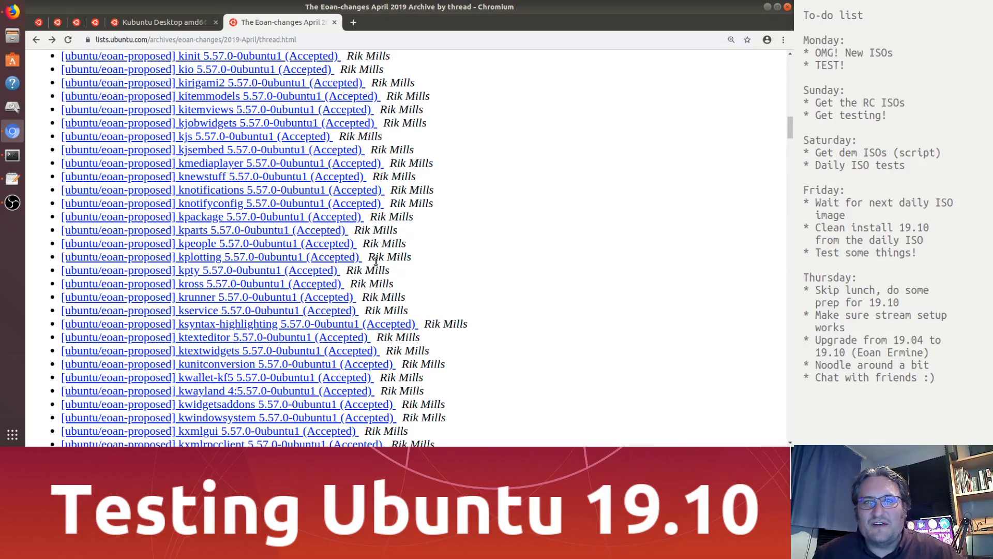
pyautogui.scroll(-14, 376, 261)
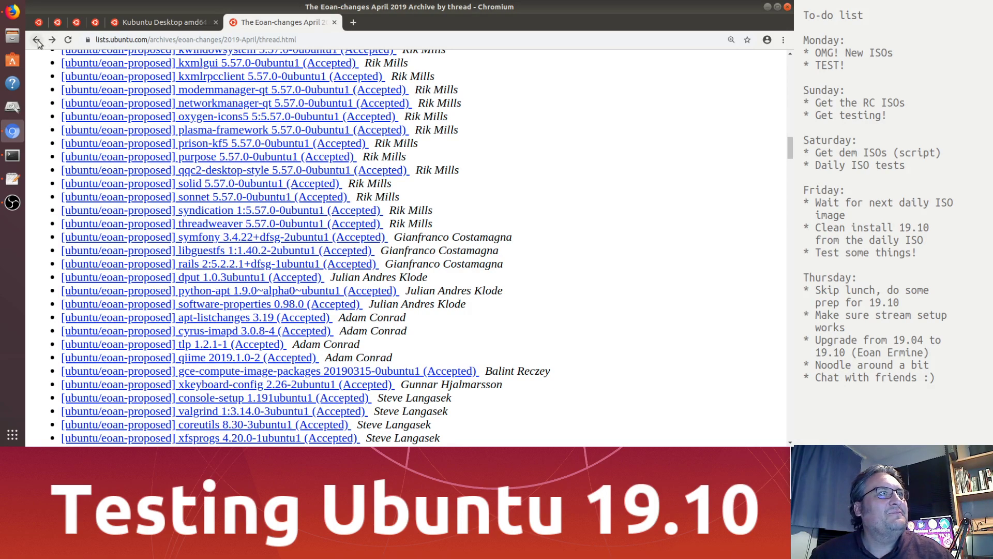
# Switch to the October 2019 Eoan-changes thread archive and go through it to the most recent uploads.
pyautogui.click(36, 40)
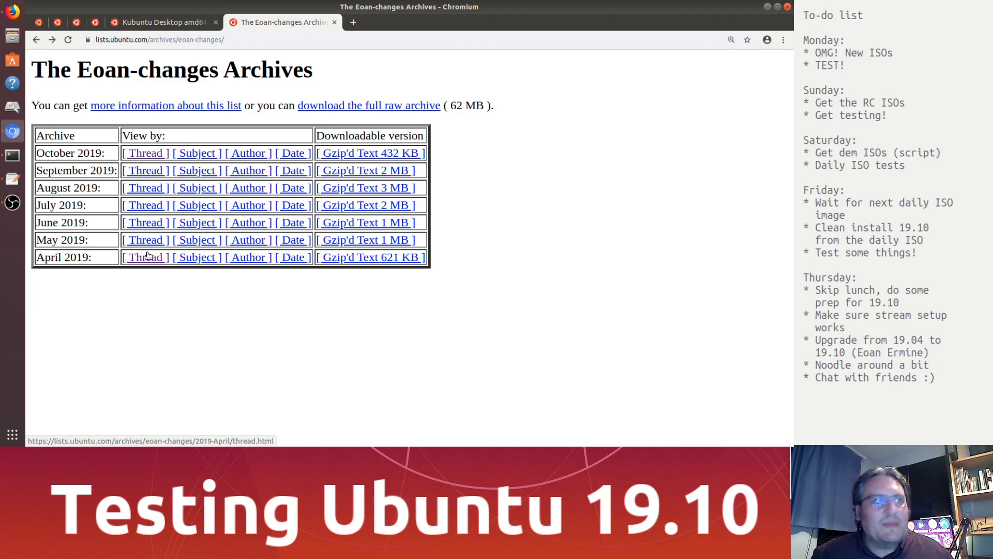
pyautogui.click(146, 153)
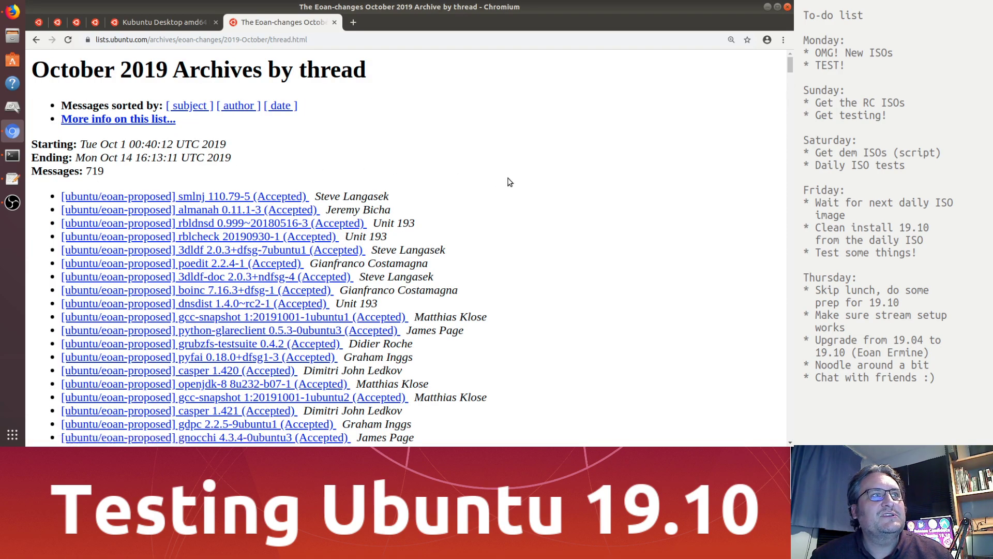
pyautogui.scroll(-15, 540, 179)
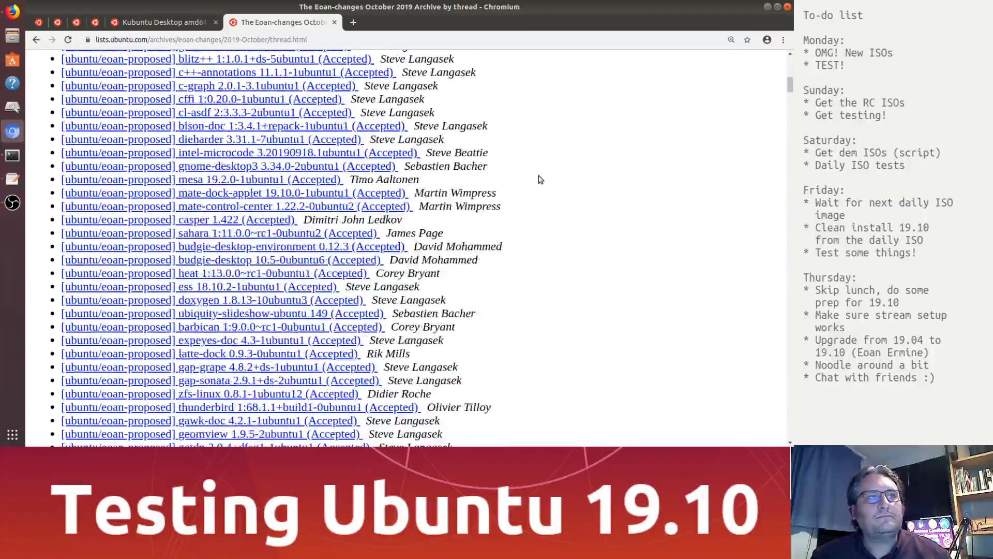
pyautogui.scroll(-10, 539, 179)
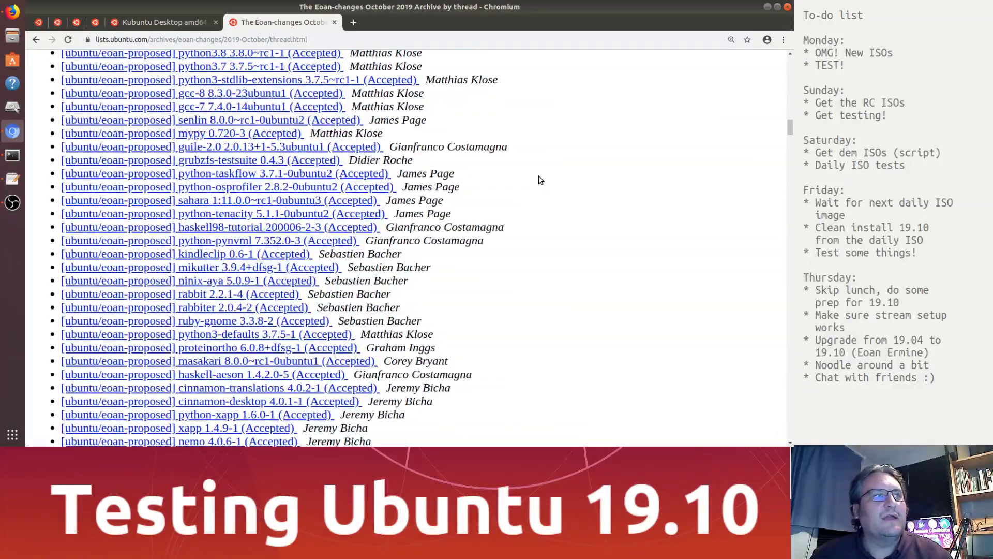
pyautogui.scroll(-20, 540, 179)
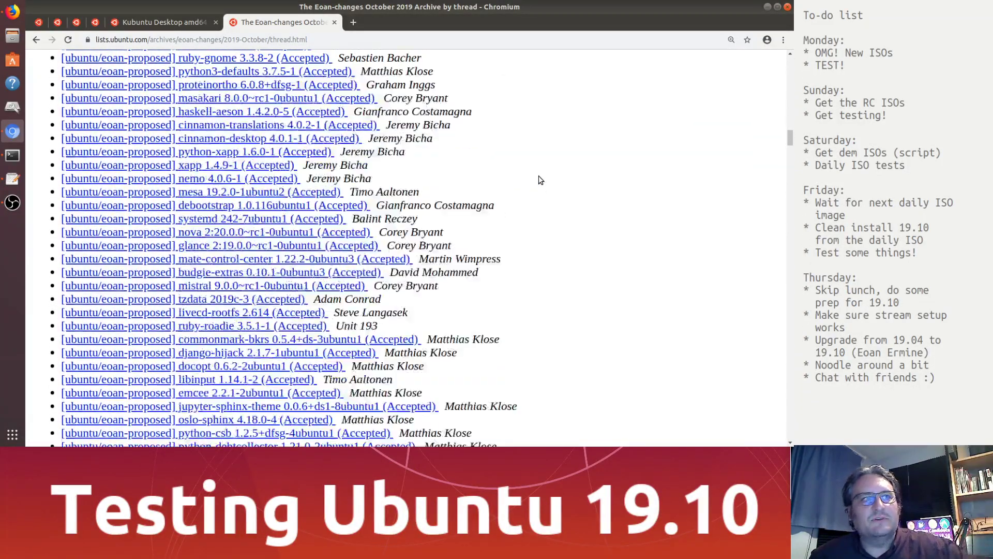
pyautogui.scroll(-10, 543, 193)
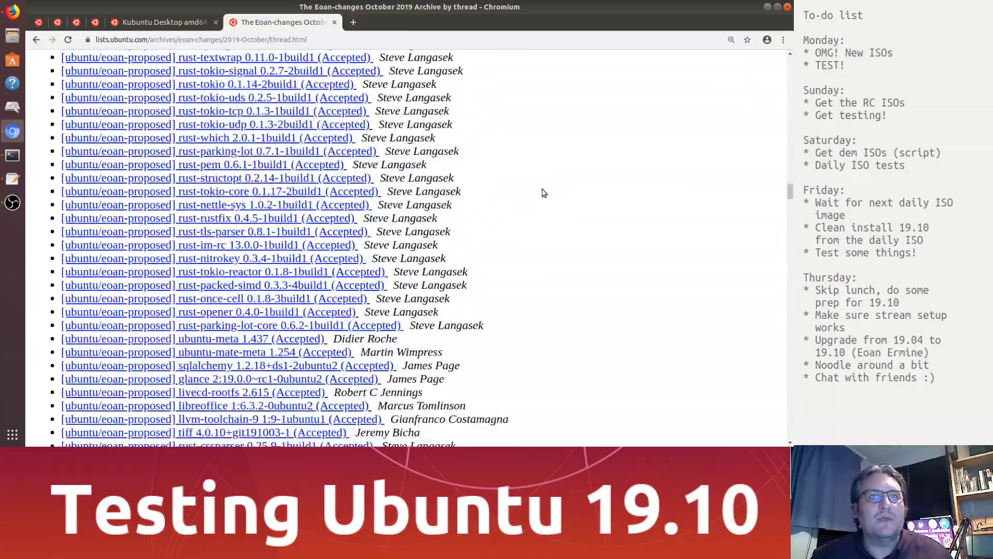
pyautogui.moveTo(791, 193); pyautogui.dragTo(788, 432)
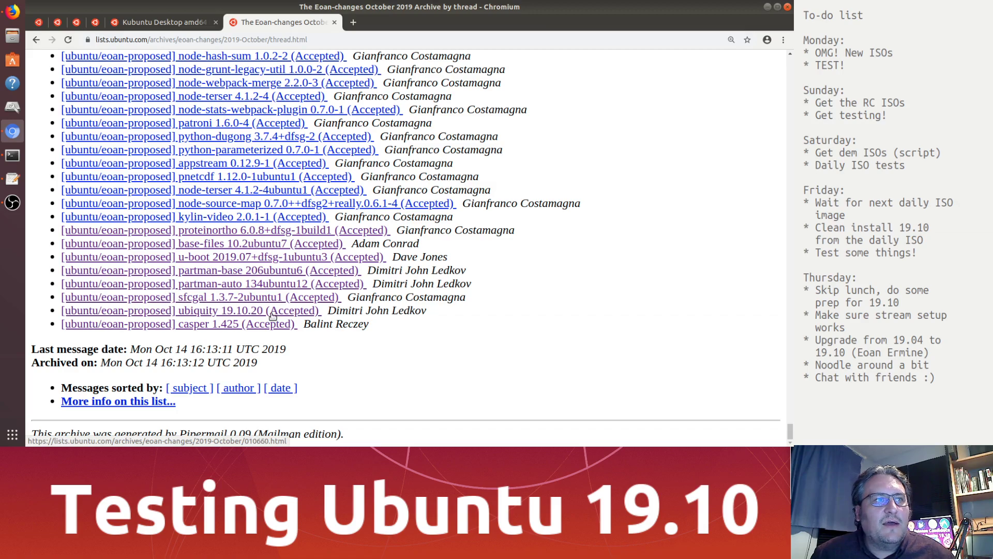
# Open the casper 1.425 upload message and copy the Launchpad bug number from its changelog.
pyautogui.click(208, 325)
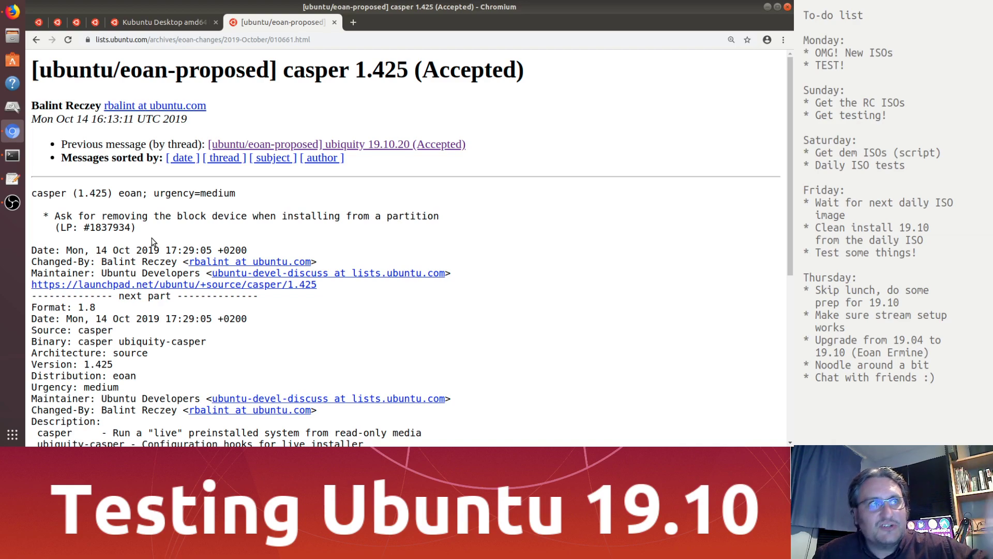
pyautogui.doubleClick(45, 193)
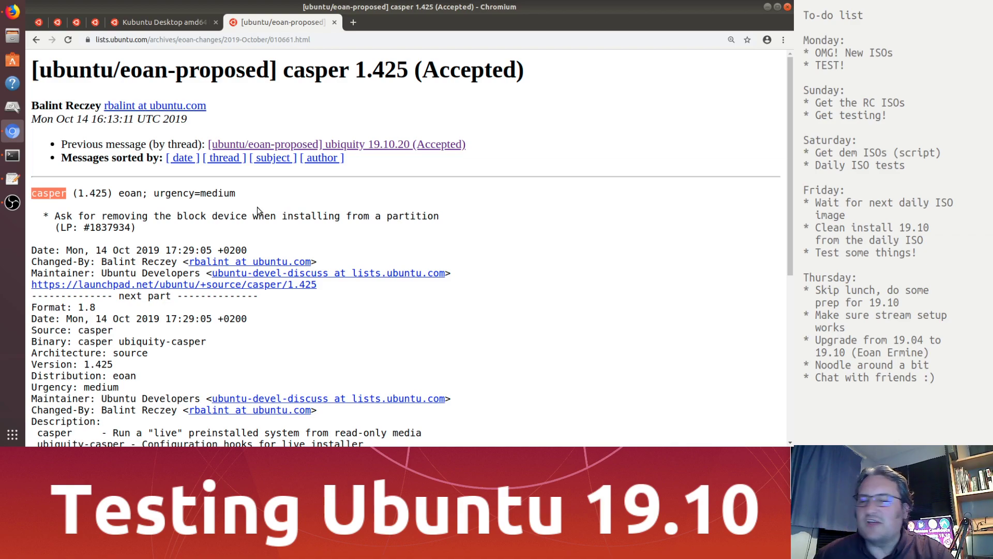
pyautogui.moveTo(43, 214); pyautogui.dragTo(189, 219)
pyautogui.doubleClick(119, 228)
pyautogui.hotkey('ctrl', 'c')
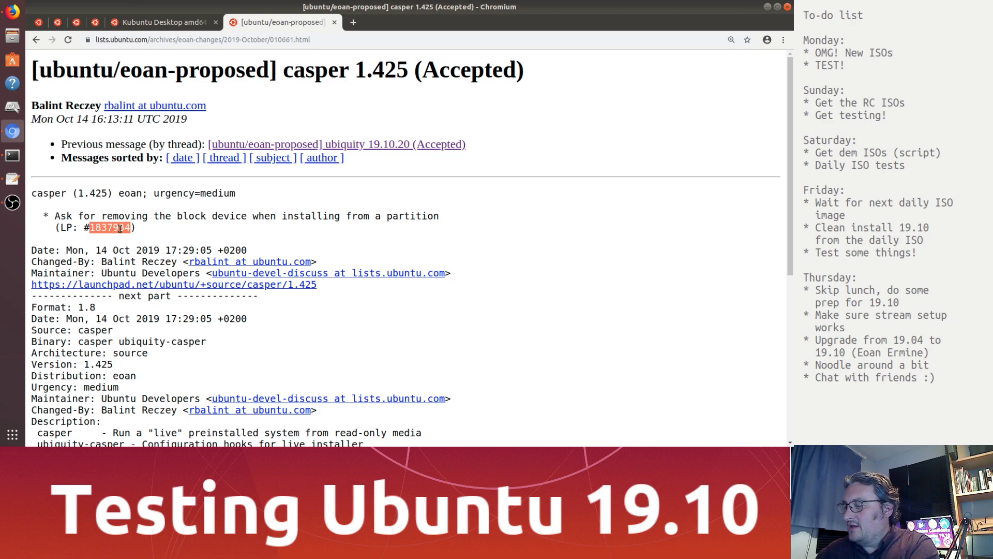
# Open Launchpad bug 1837934 in a new browser tab through its pad.lv short address.
pyautogui.hotkey('ctrl', 't')
pyautogui.write('pad.lv/')
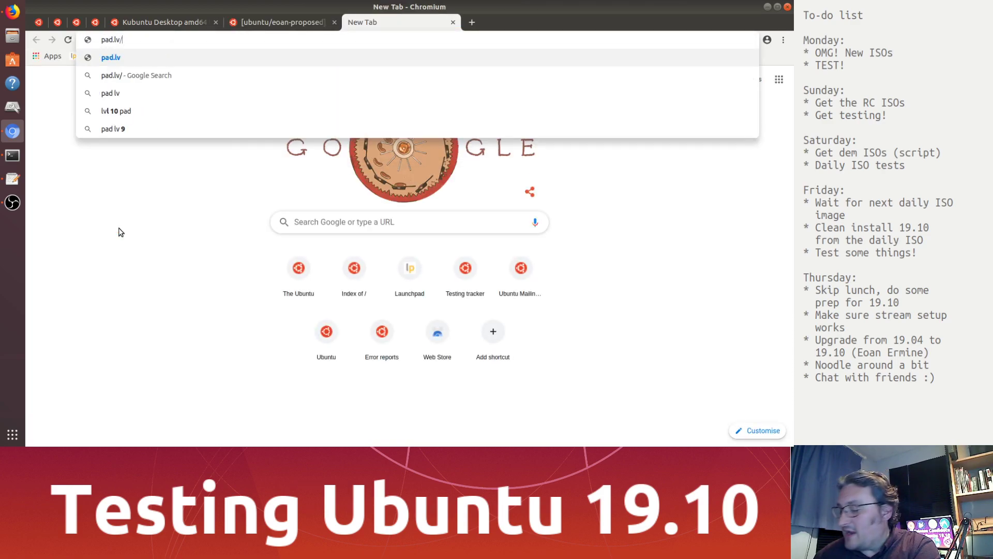
pyautogui.hotkey('ctrl', 'v')
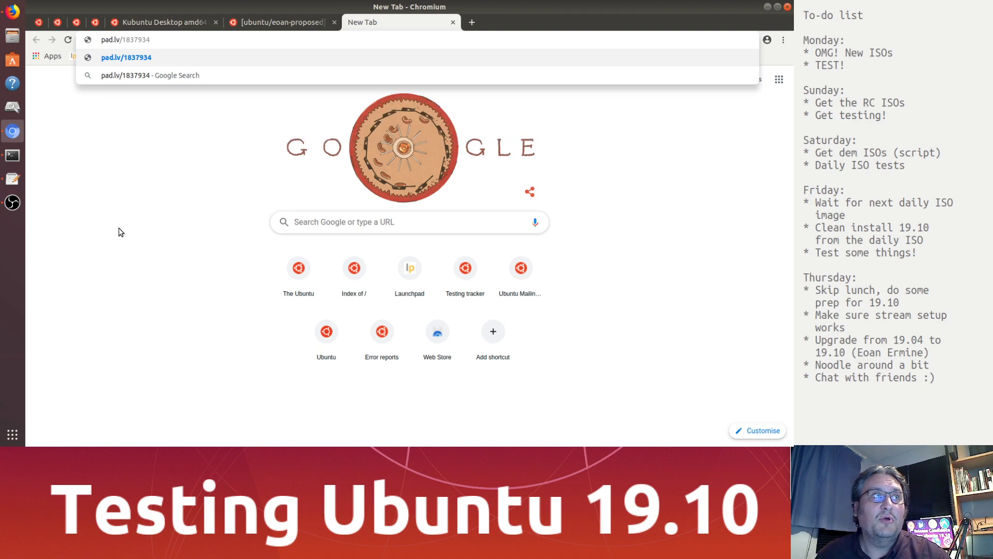
pyautogui.press('Return')
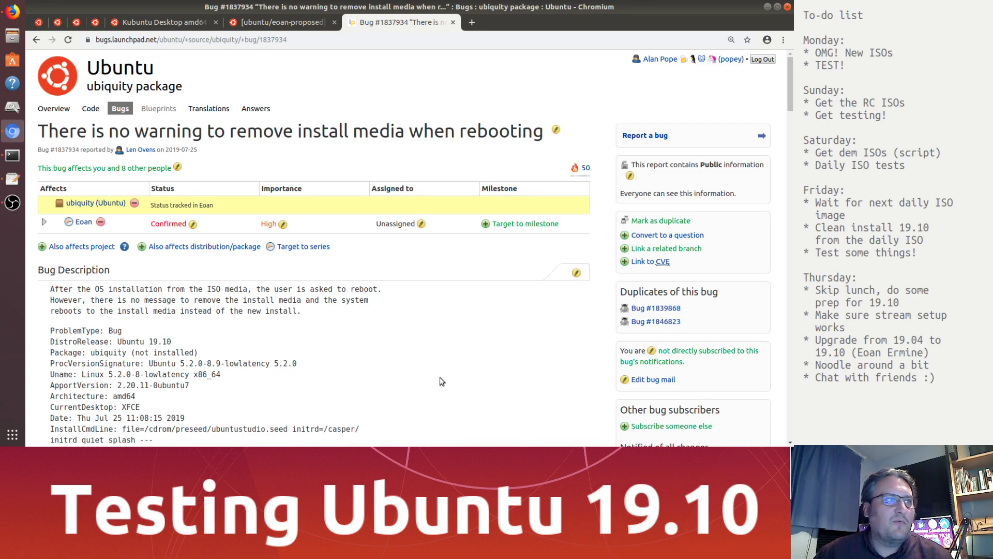
# Review the bug's description and comments about the missing install media warning, and close its tab.
pyautogui.scroll(-5, 442, 380)
pyautogui.scroll(-15, 340, 346)
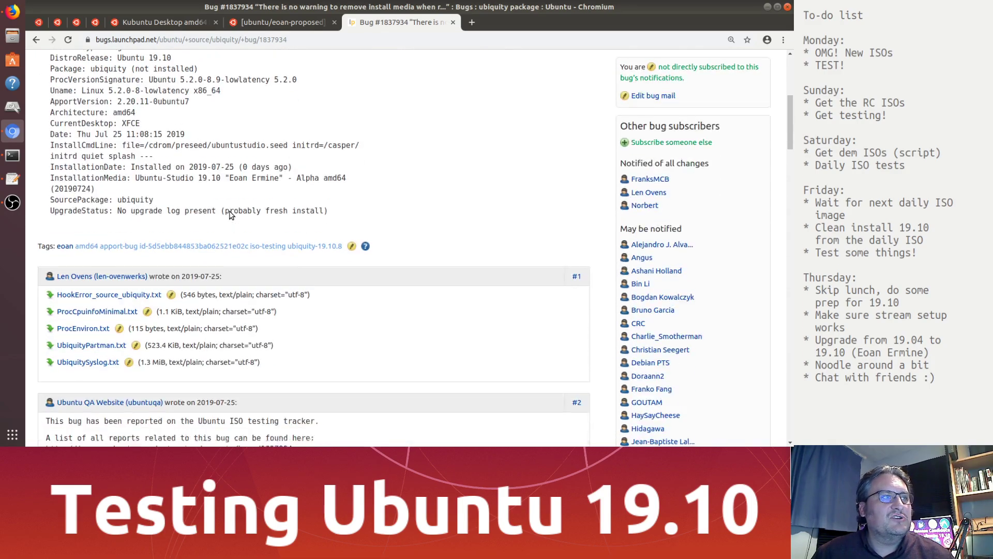
pyautogui.scroll(-8, 340, 350)
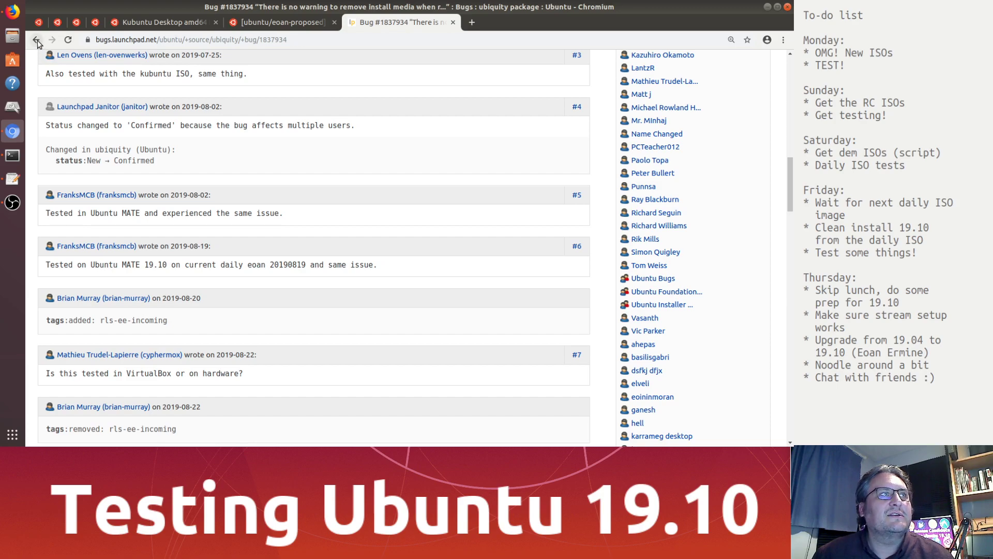
pyautogui.click(452, 21)
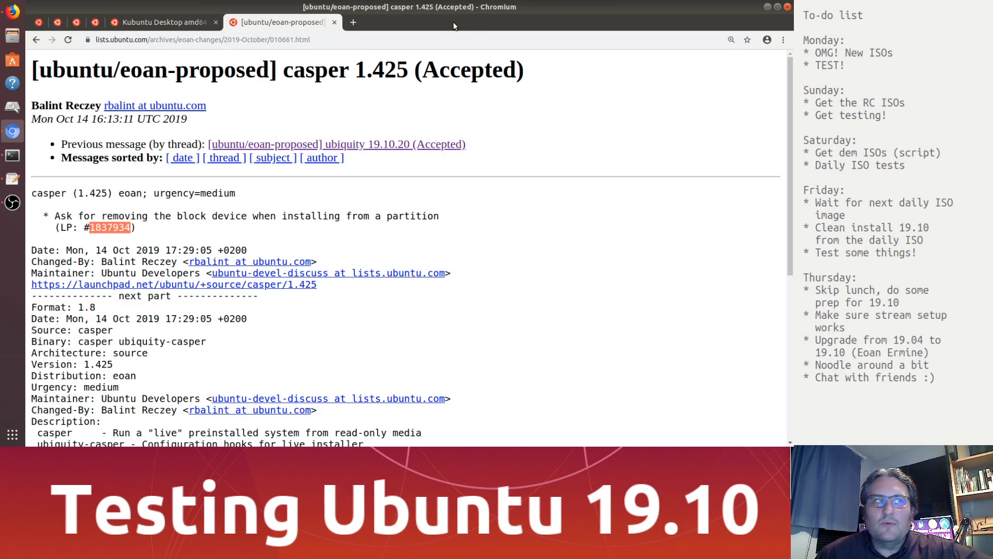
# Return to the October thread archive, open the base-files 10.2ubuntu7 message and review its linked Launchpad source package page.
pyautogui.click(37, 39)
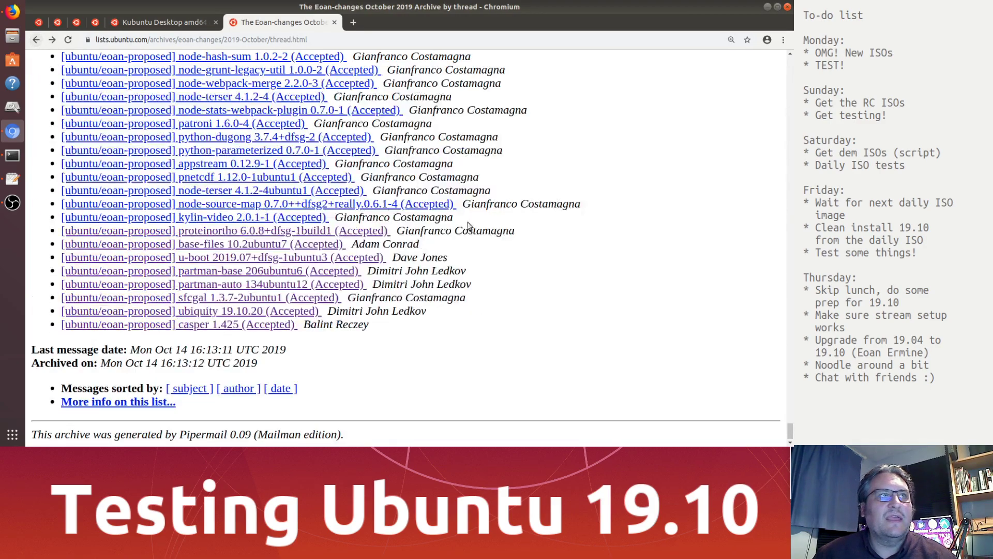
pyautogui.click(270, 247)
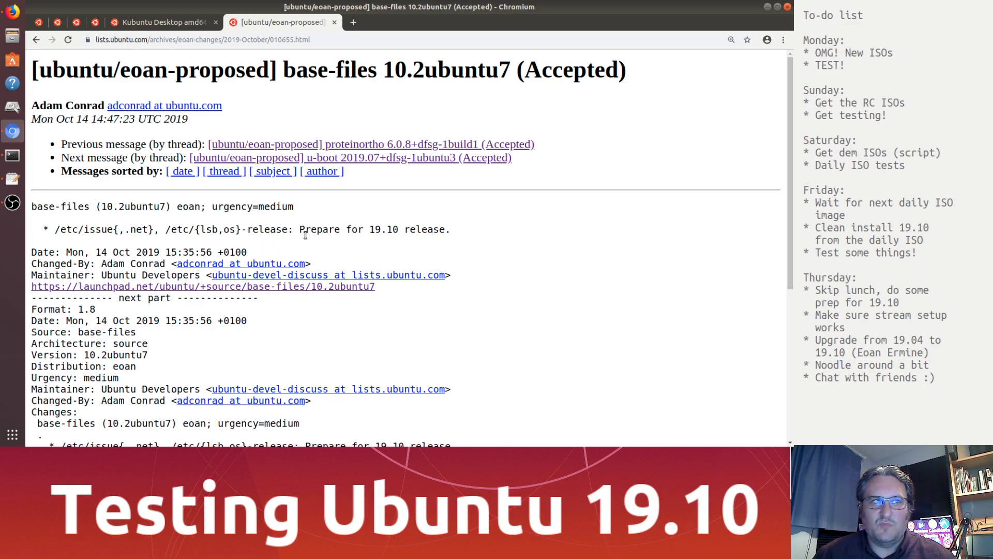
pyautogui.click(130, 287)
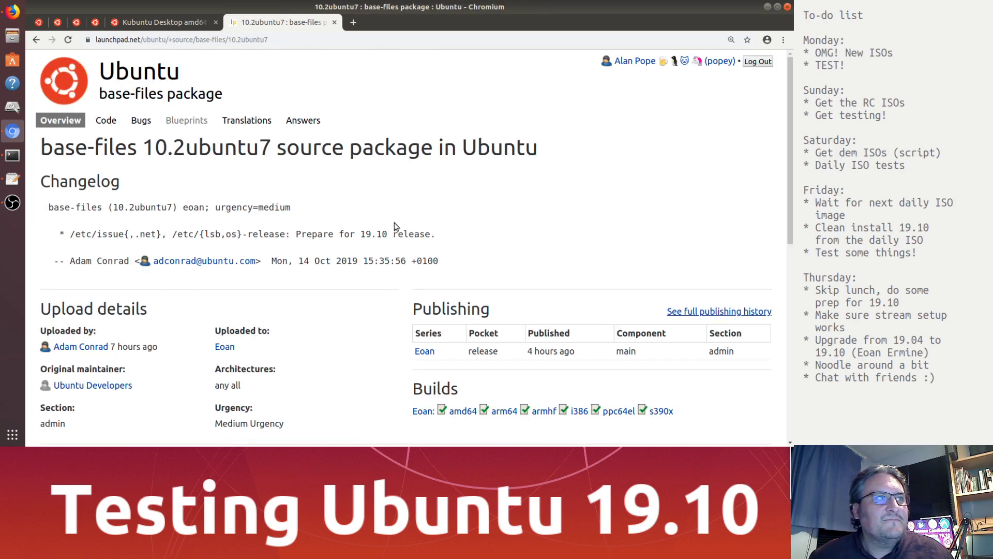
pyautogui.scroll(-3, 365, 265)
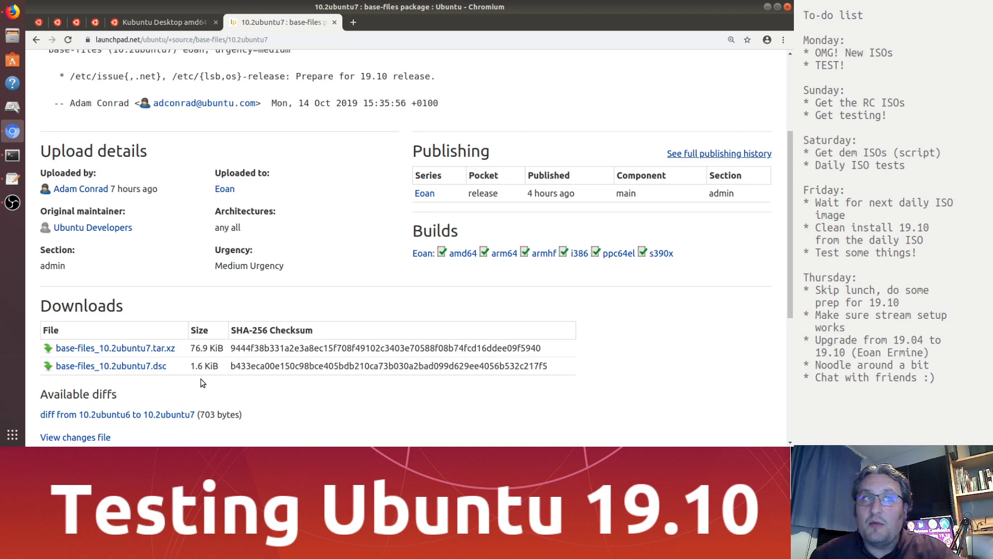
pyautogui.scroll(3, 203, 383)
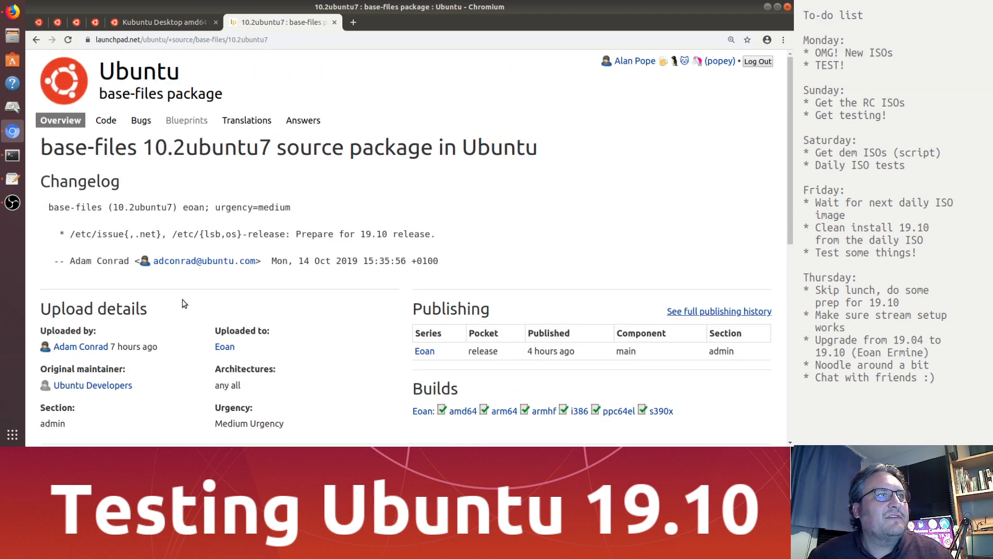
# Open the base-files code repository, browse its code and show the latest commit.
pyautogui.click(105, 125)
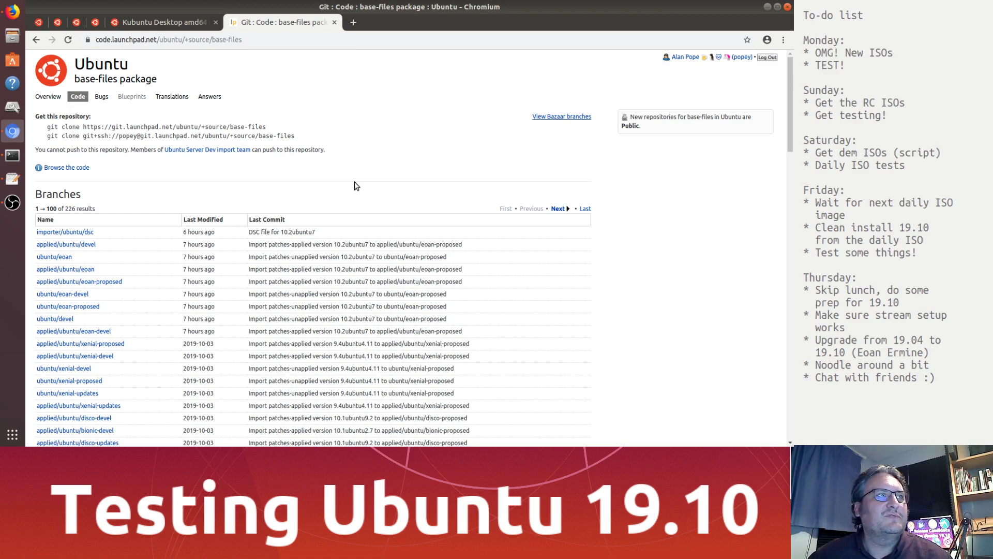
pyautogui.click(70, 168)
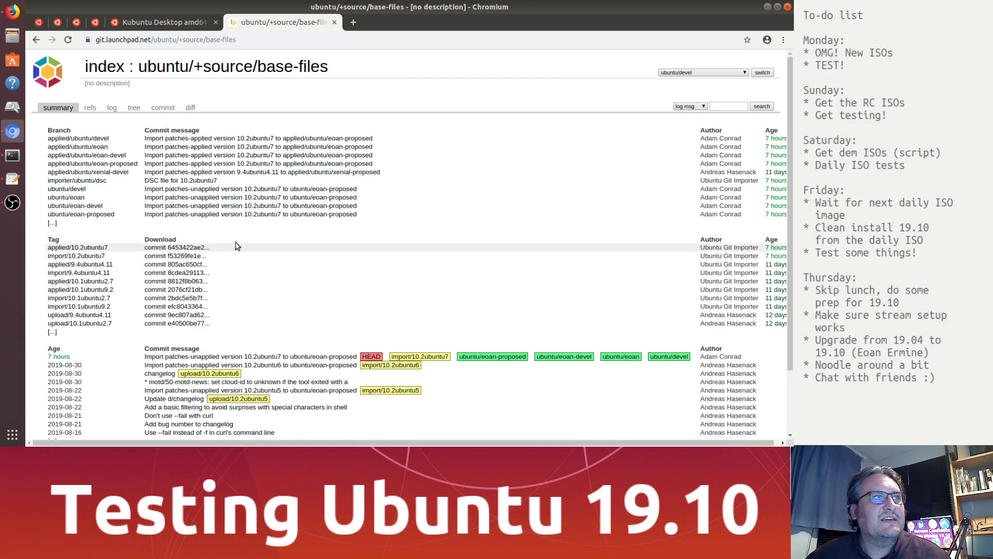
pyautogui.click(160, 110)
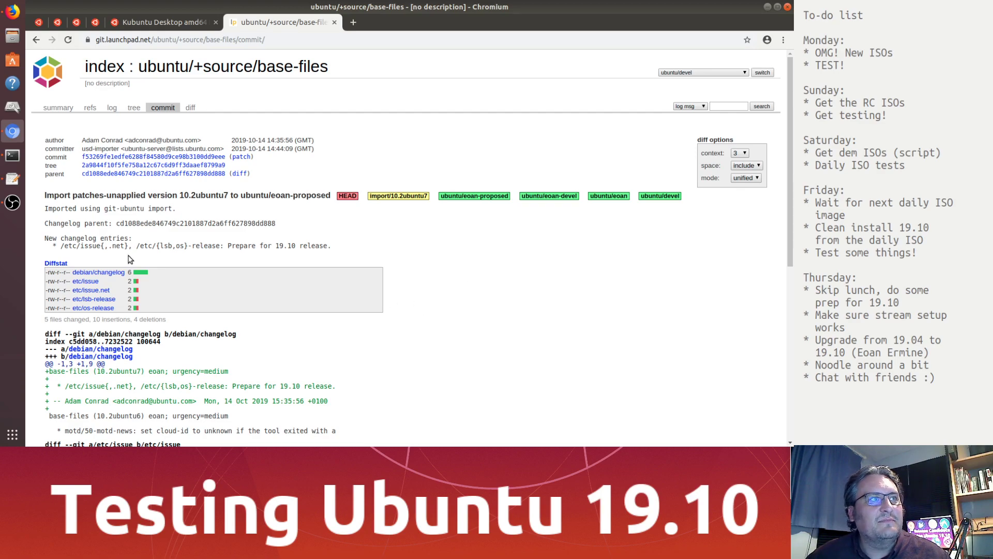
# Review the commit's changes to the changelog, issue, lsb-release and os-release files, and close the browser tab.
pyautogui.scroll(-4, 319, 257)
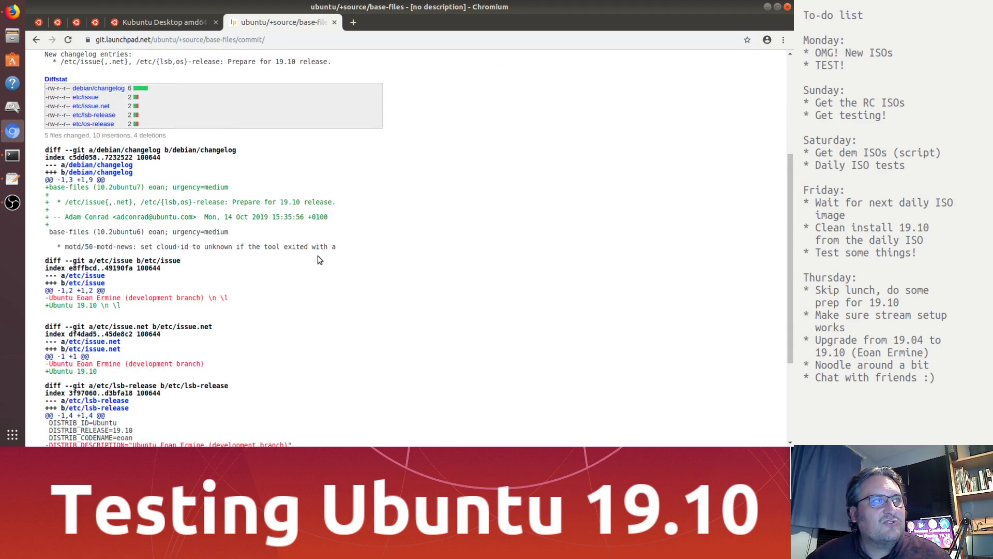
pyautogui.moveTo(42, 188); pyautogui.dragTo(75, 228)
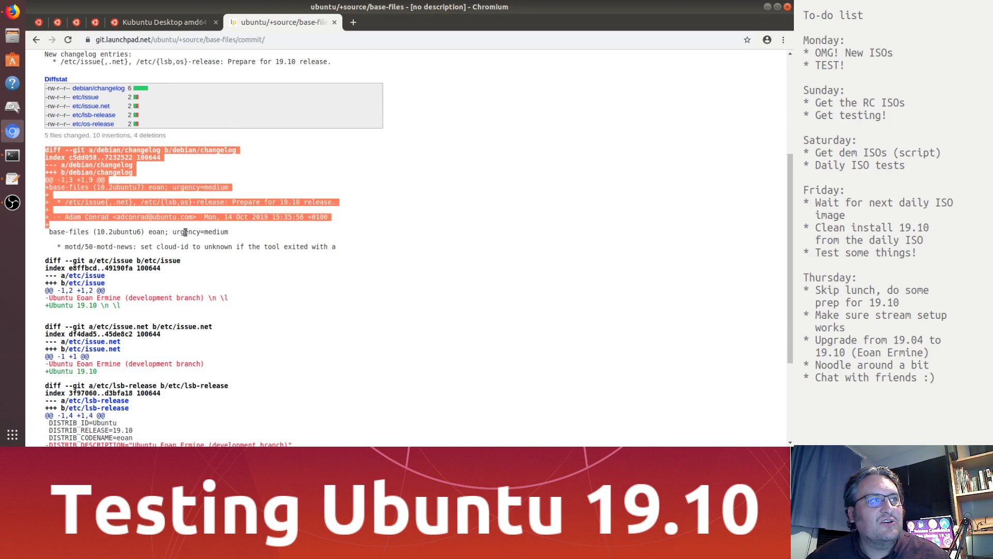
pyautogui.click(185, 234)
pyautogui.scroll(-5, 232, 278)
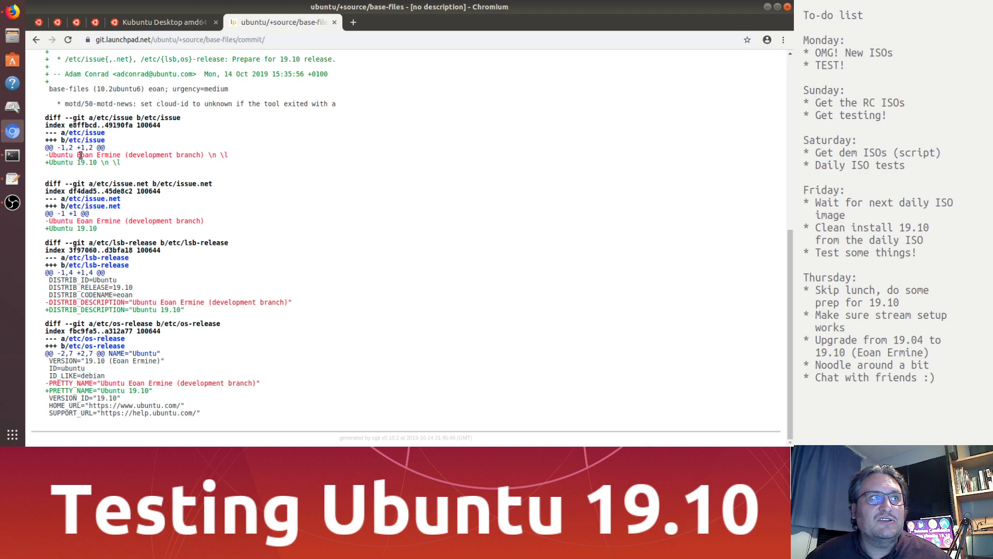
pyautogui.moveTo(76, 154); pyautogui.dragTo(100, 162)
pyautogui.click(120, 155)
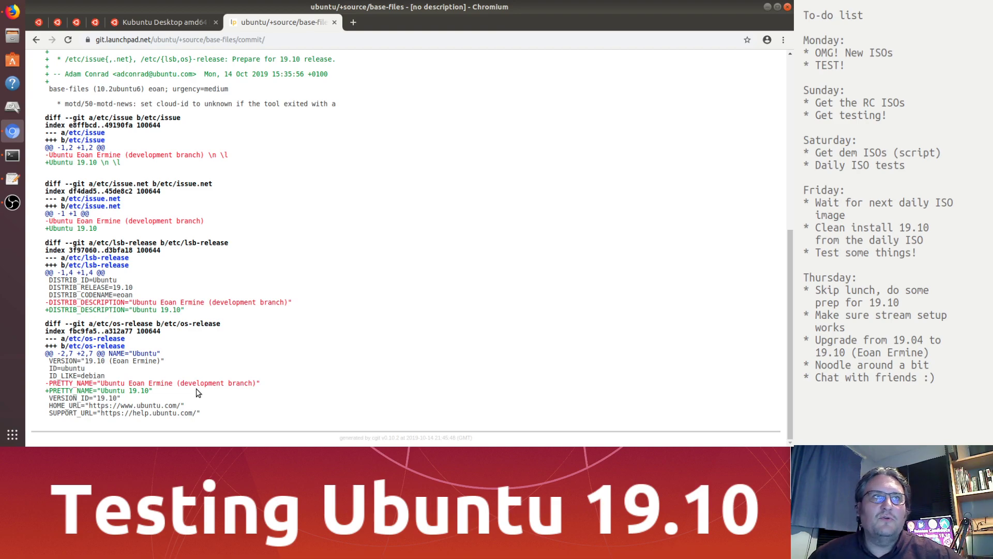
pyautogui.click(334, 22)
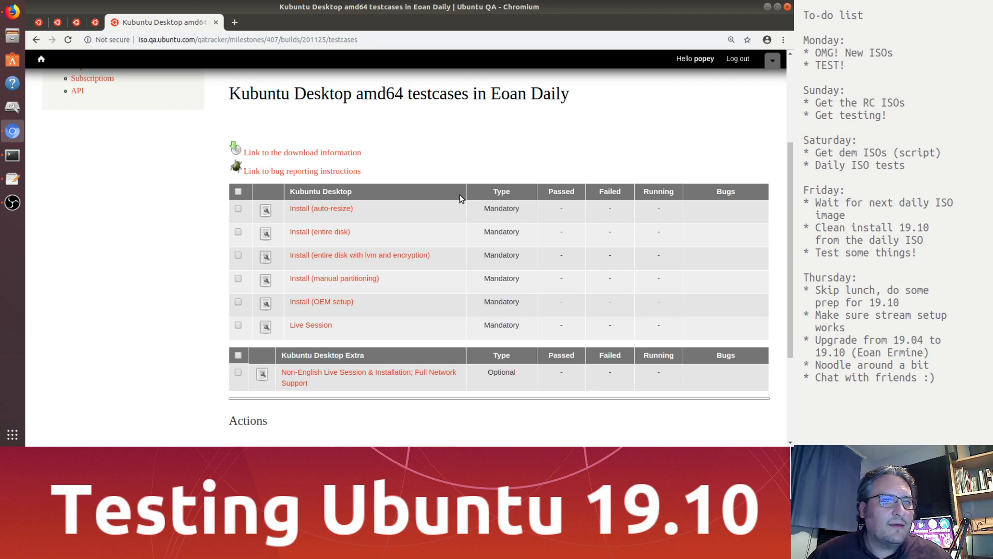
# Switch to the Kubuntu 19.10 installer on the test machine and maximise its Welcome window.
pyautogui.click(986, 311)
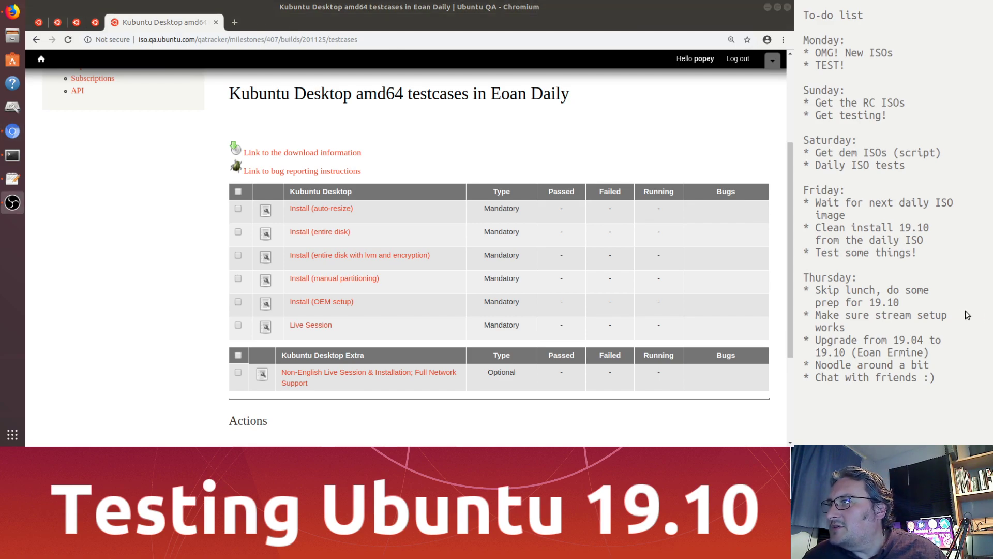
pyautogui.click(967, 314)
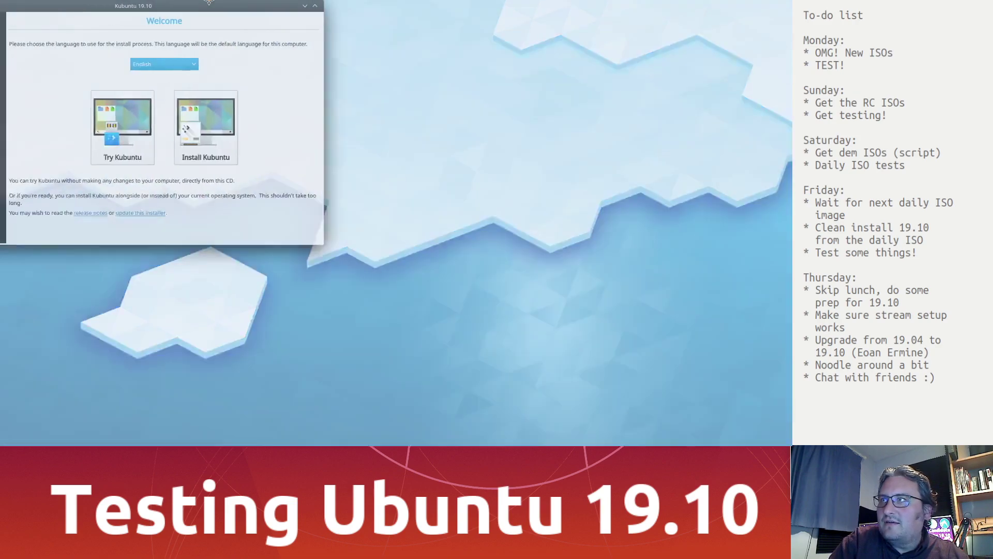
pyautogui.moveTo(223, 4); pyautogui.dragTo(462, 84)
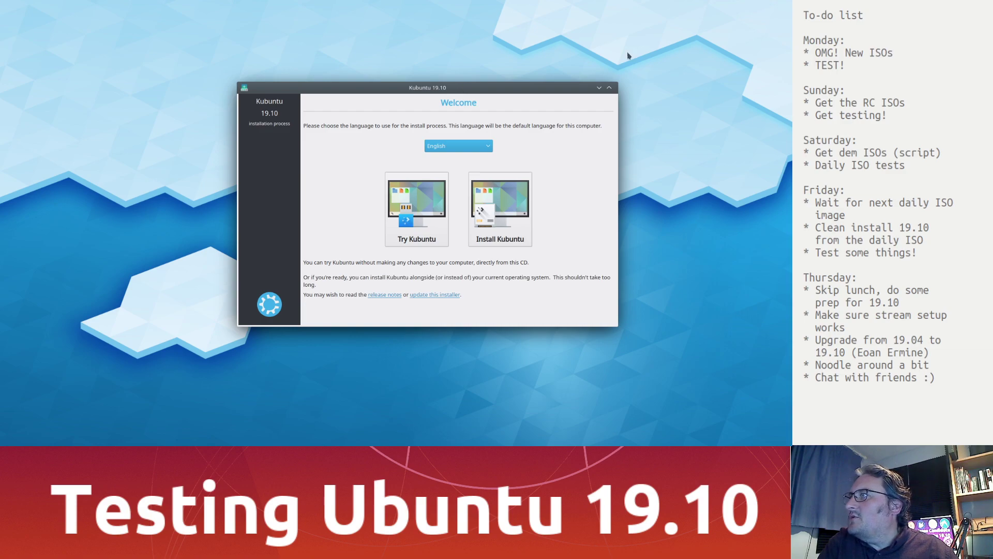
pyautogui.doubleClick(404, 89)
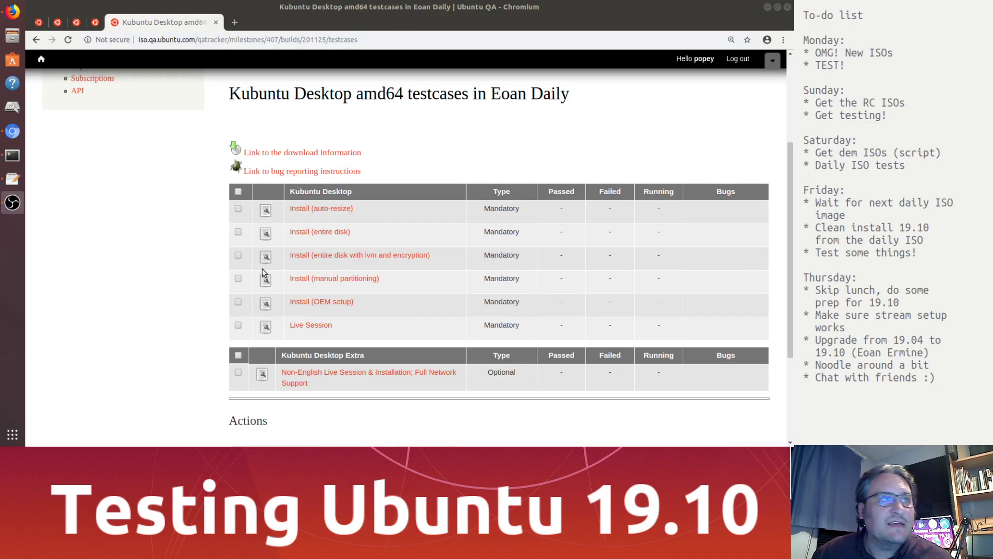
# Open the Install (entire disk) testcase for Kubuntu Desktop amd64 and read its instructions.
pyautogui.click(312, 214)
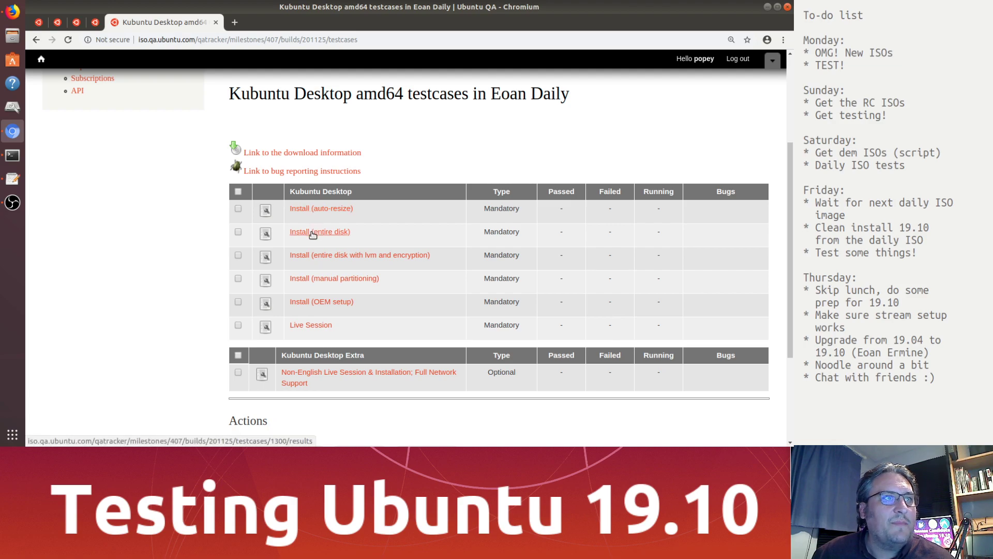
pyautogui.click(313, 233)
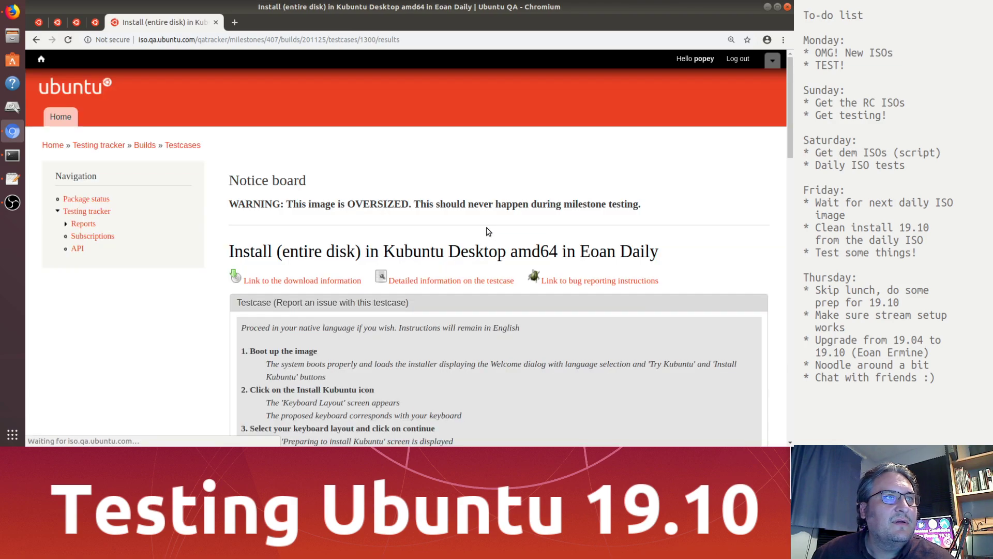
pyautogui.scroll(-4, 486, 231)
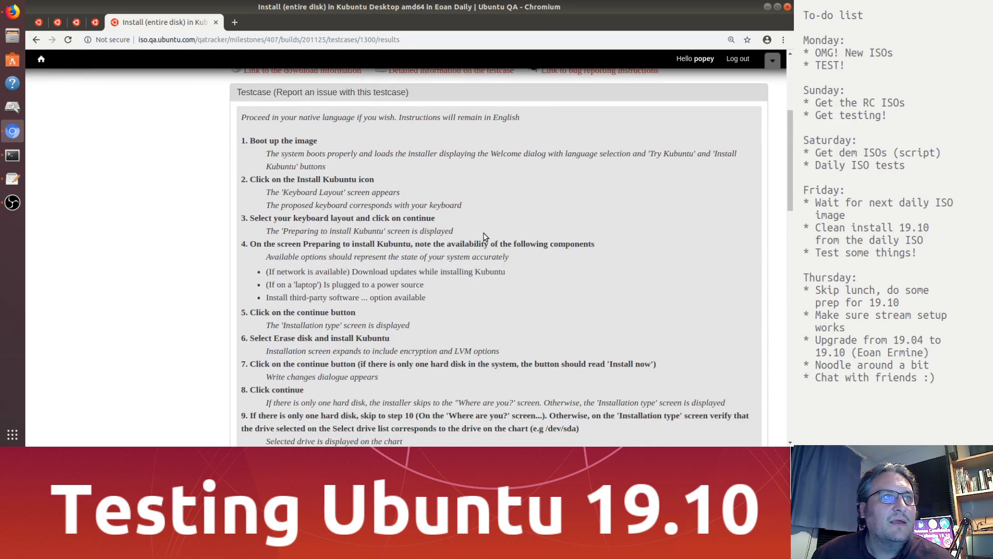
pyautogui.scroll(-2, 462, 202)
pyautogui.scroll(1, 461, 202)
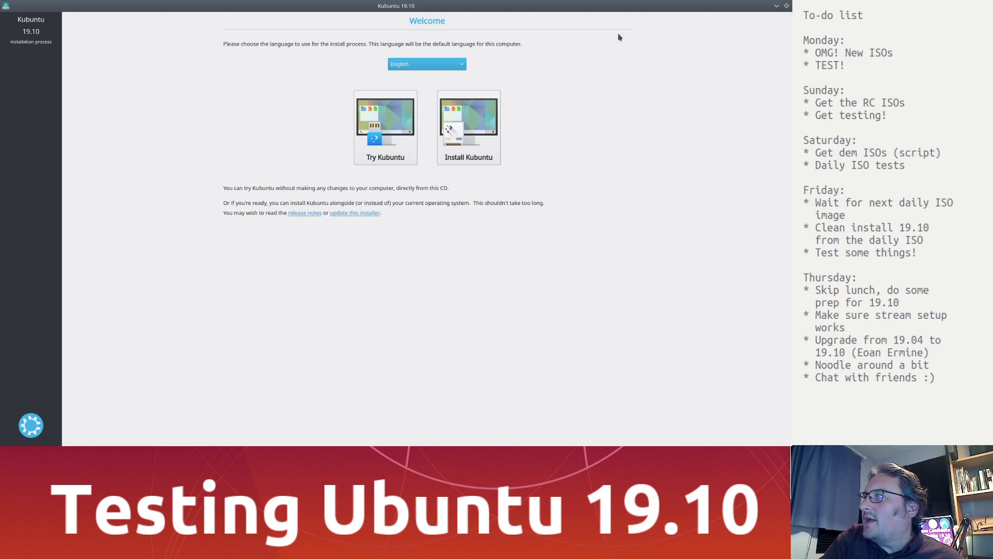
# Start the Kubuntu installation and set the keyboard layout to English (UK).
pyautogui.click(471, 138)
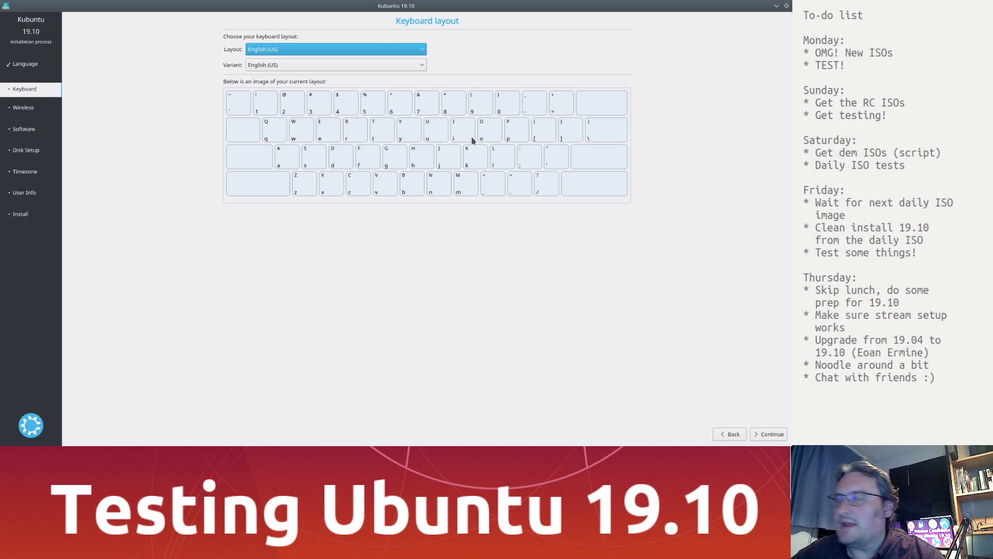
pyautogui.press('Up')
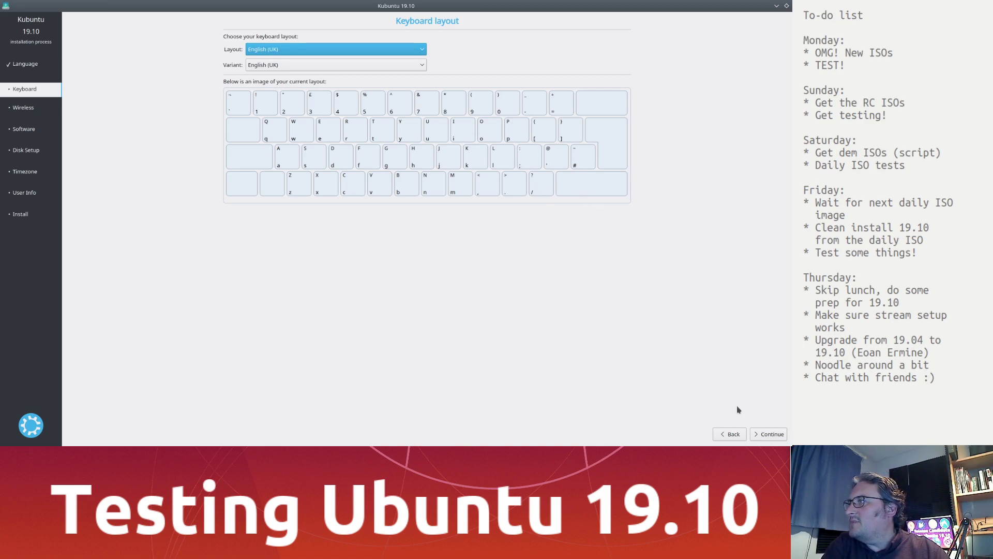
pyautogui.click(762, 436)
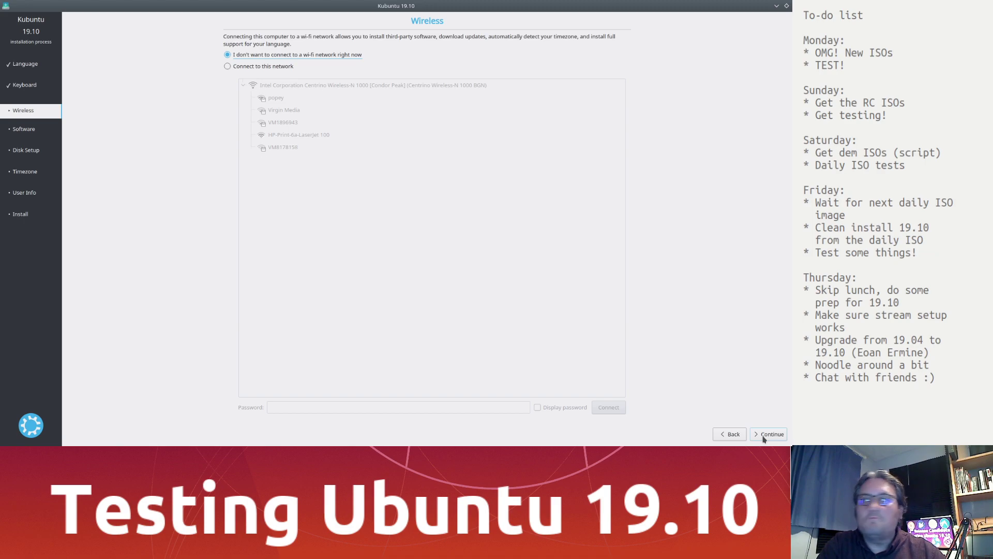
# Proceed without connecting to a Wi-Fi network and accept the normal installation without third-party software.
pyautogui.click(763, 436)
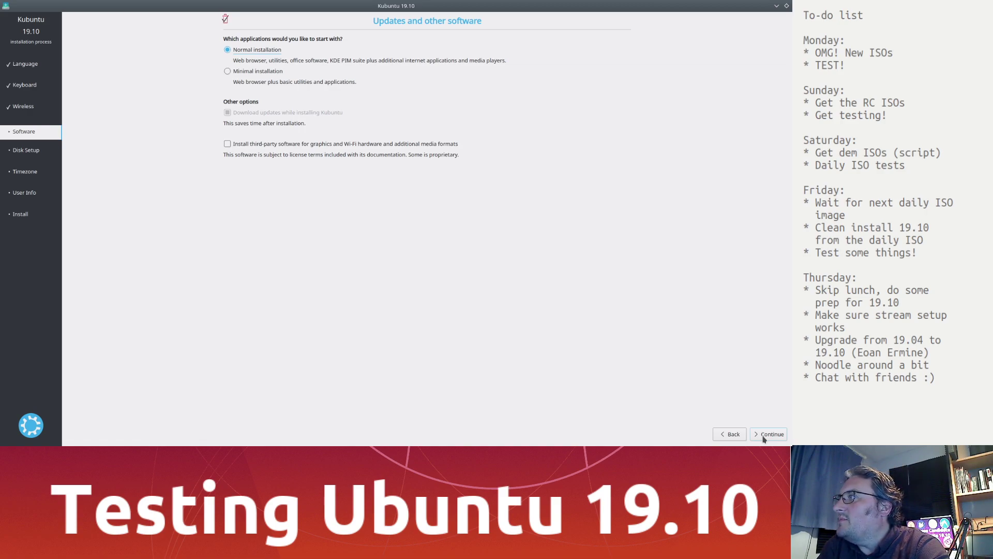
pyautogui.click(764, 437)
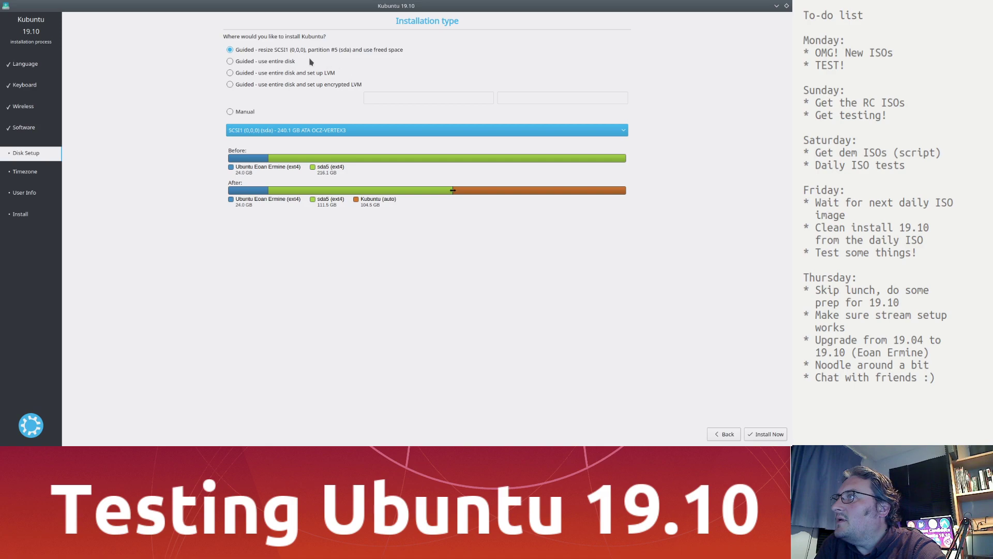
# Choose the guided installation that uses the entire disk and confirm writing the changes to the disk.
pyautogui.click(293, 62)
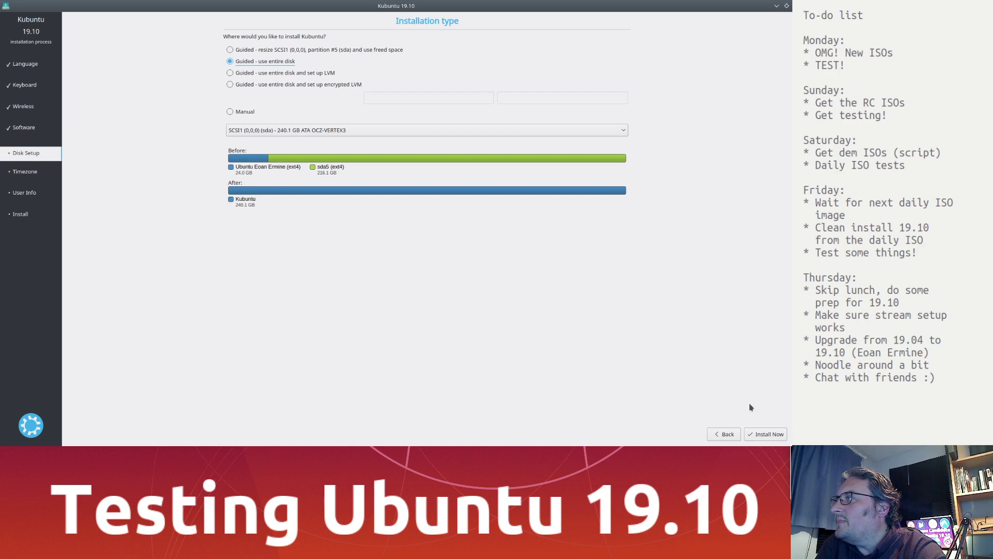
pyautogui.click(756, 435)
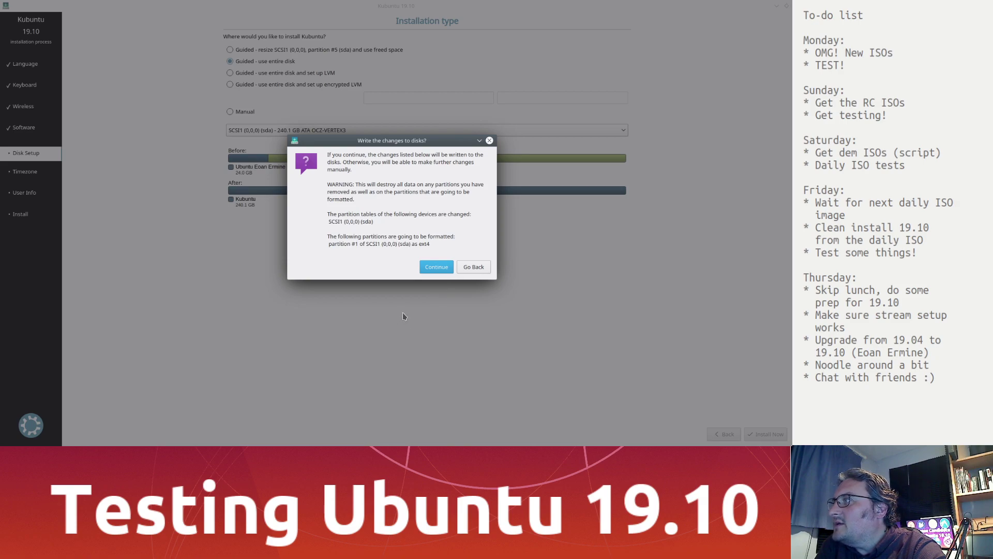
pyautogui.click(436, 267)
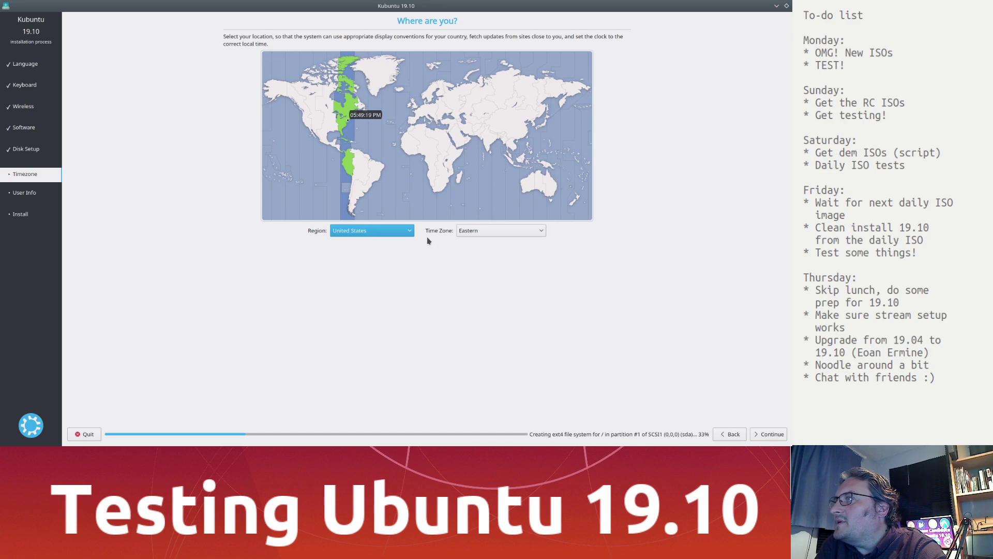
# Set the location to the Europe region with United Kingdom Time and continue to the user details.
pyautogui.click(415, 101)
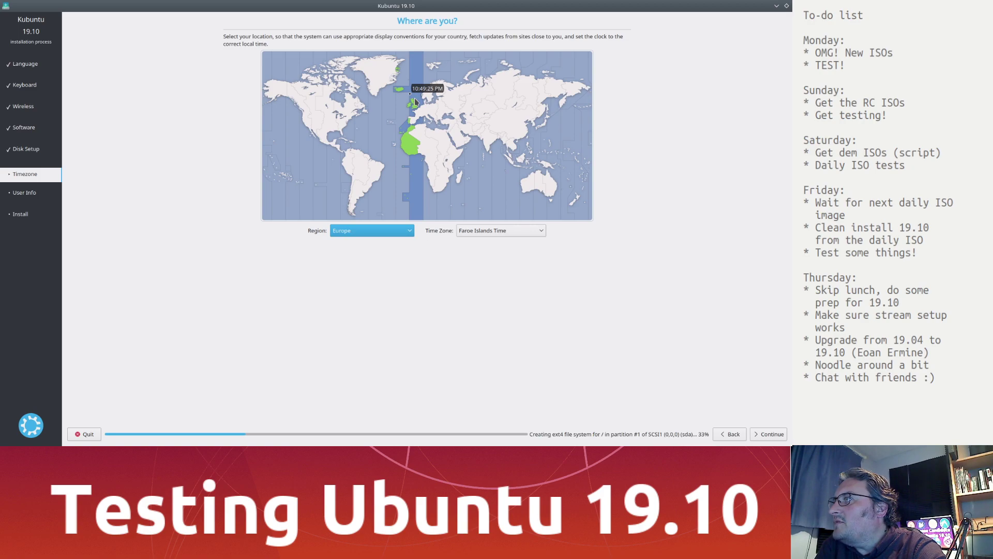
pyautogui.click(414, 107)
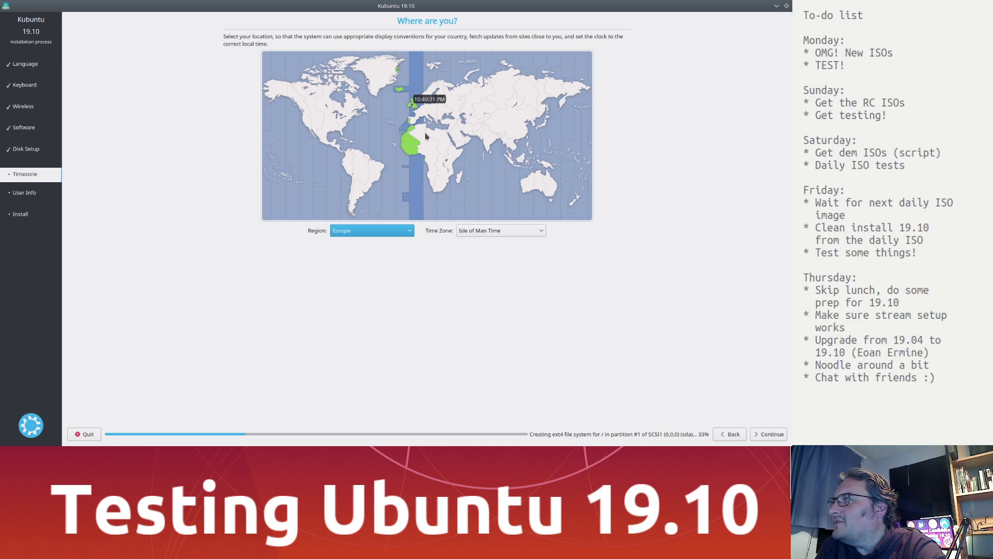
pyautogui.click(477, 233)
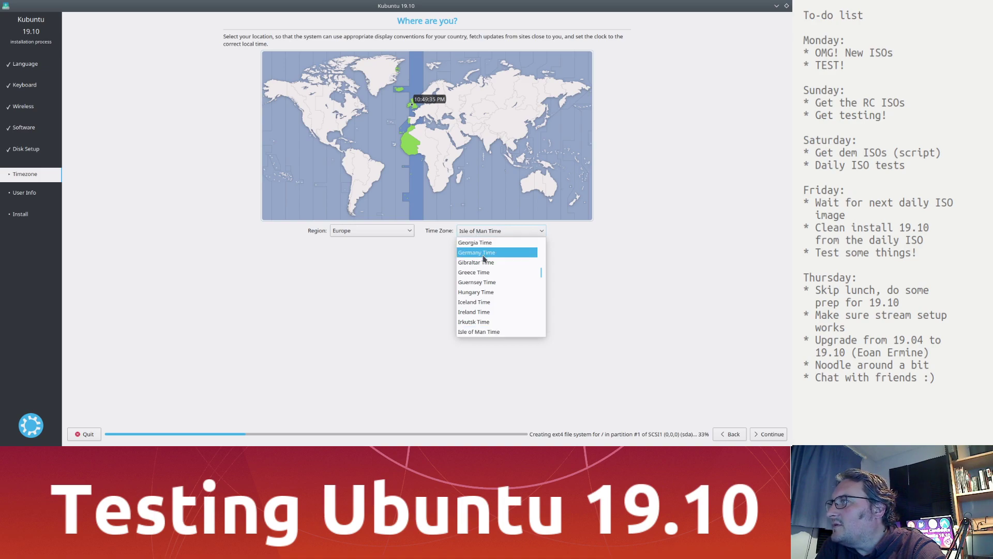
pyautogui.scroll(-5, 485, 265)
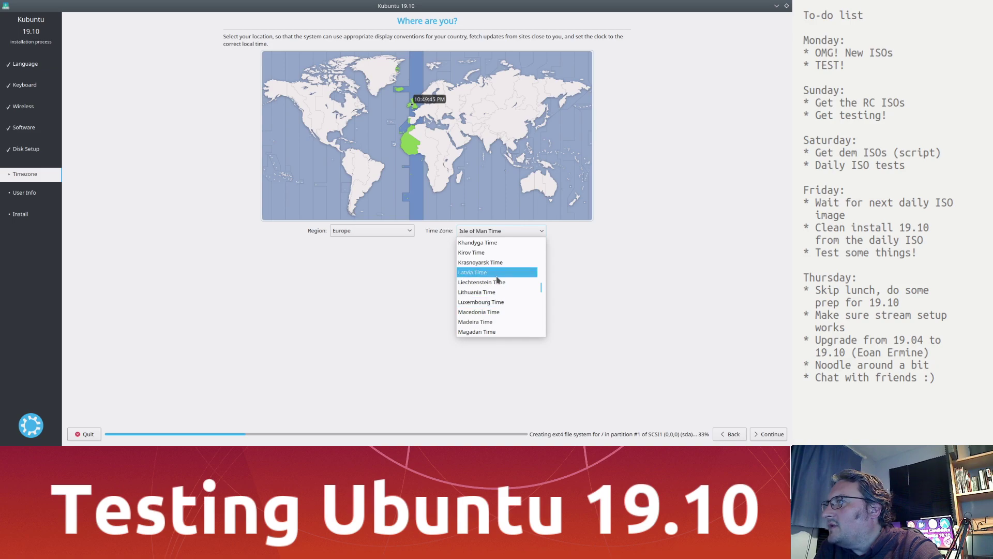
pyautogui.scroll(-5, 519, 281)
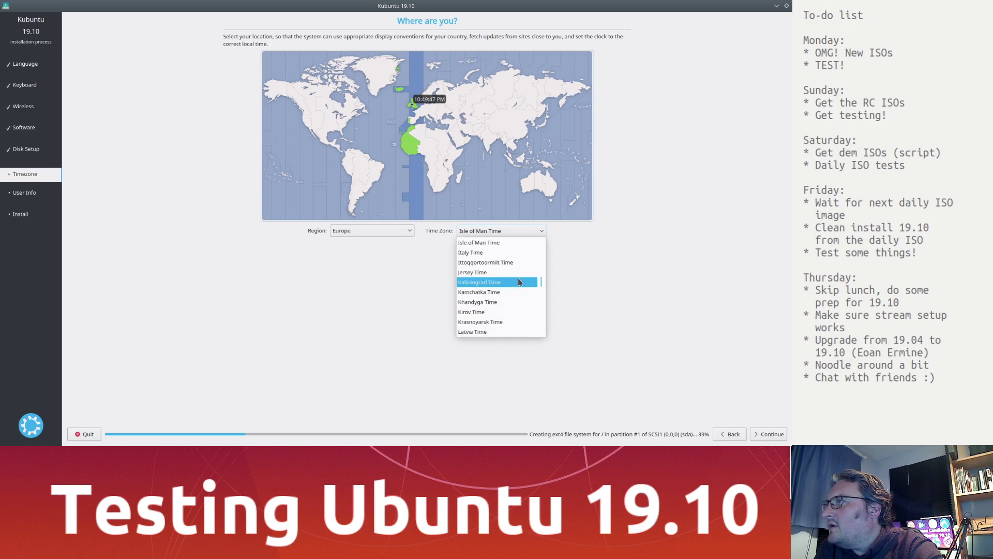
pyautogui.scroll(-8, 519, 282)
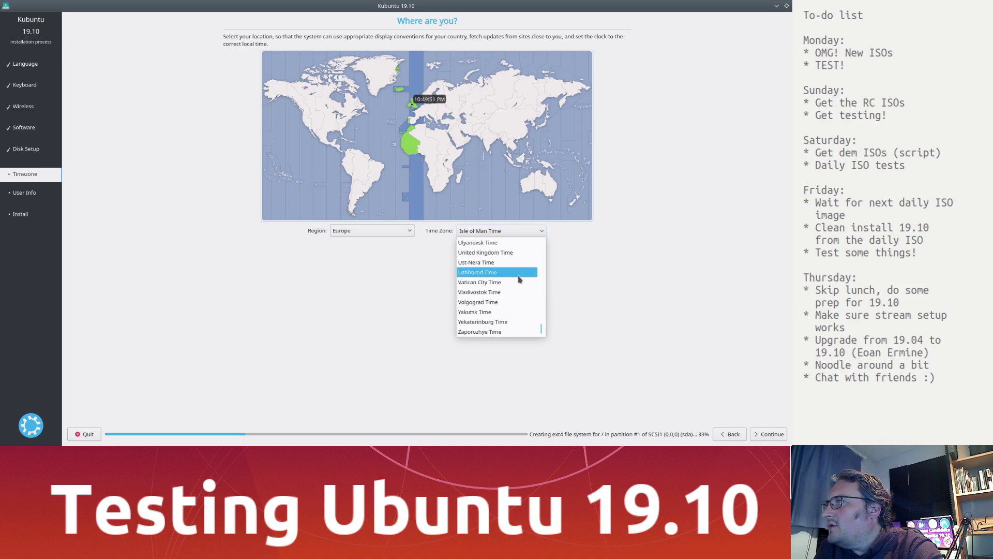
pyautogui.click(519, 253)
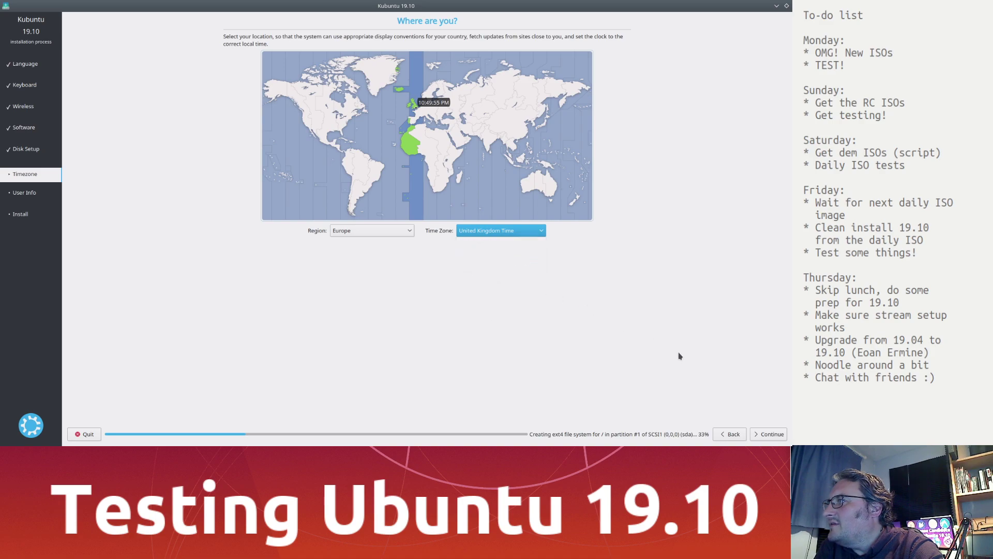
pyautogui.click(760, 435)
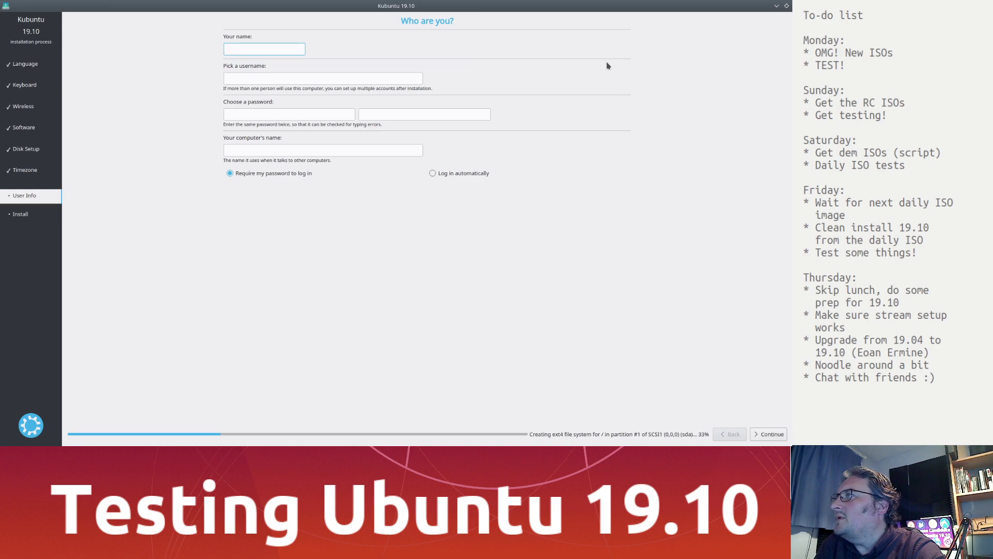
# Restore the installer window to a smaller size, enter the full name, and fill in the account password and its confirmation.
pyautogui.doubleClick(576, 6)
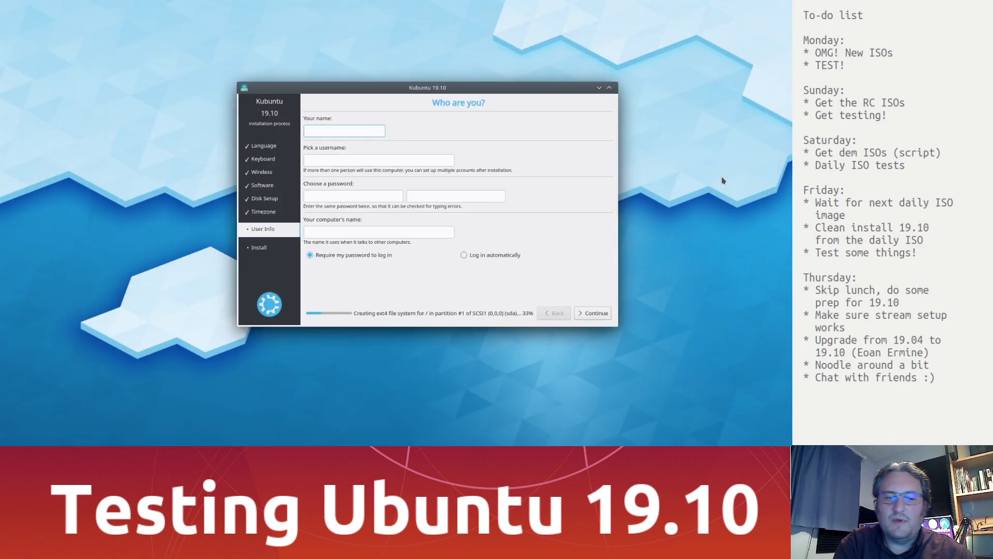
pyautogui.write('Alan Pope')
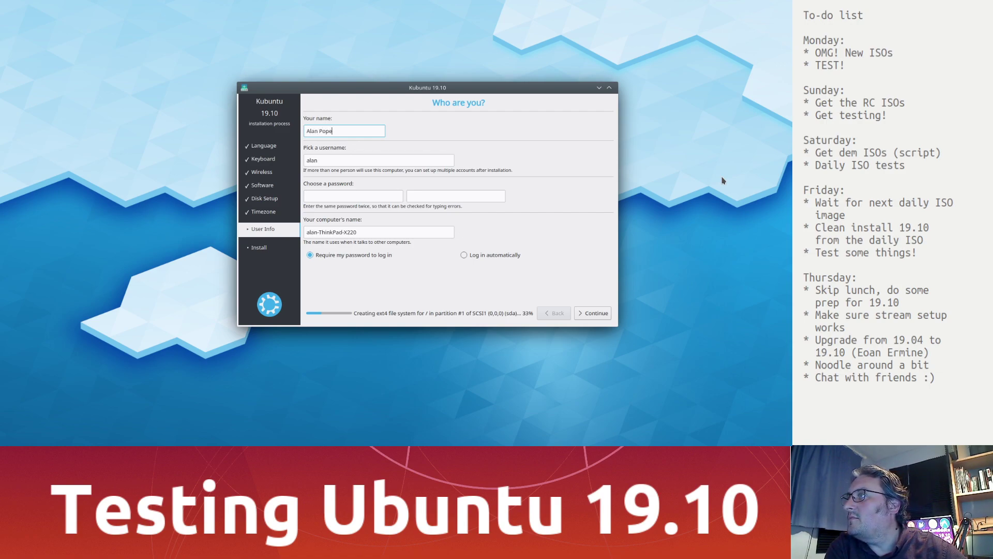
pyautogui.press('Tab')
pyautogui.press('Tab')
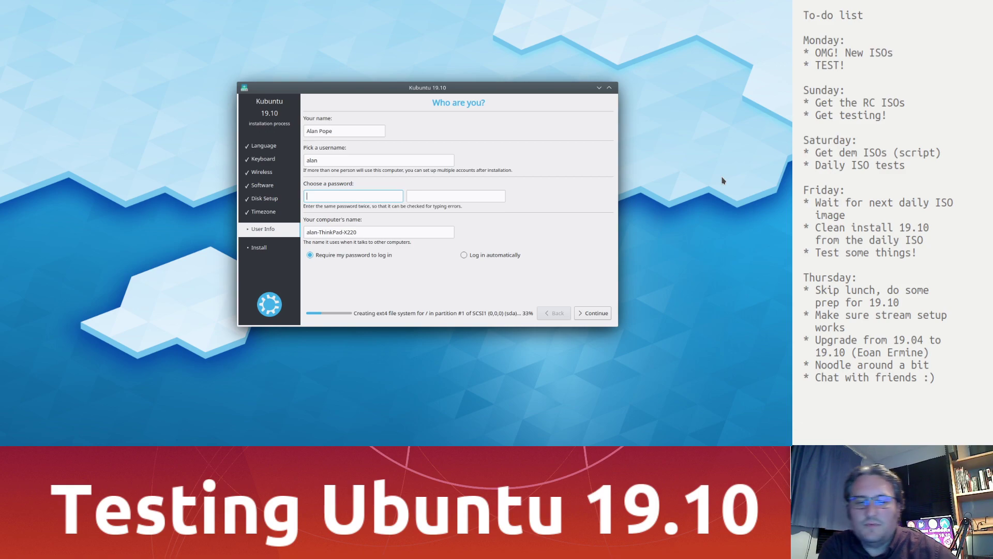
pyautogui.write('************')
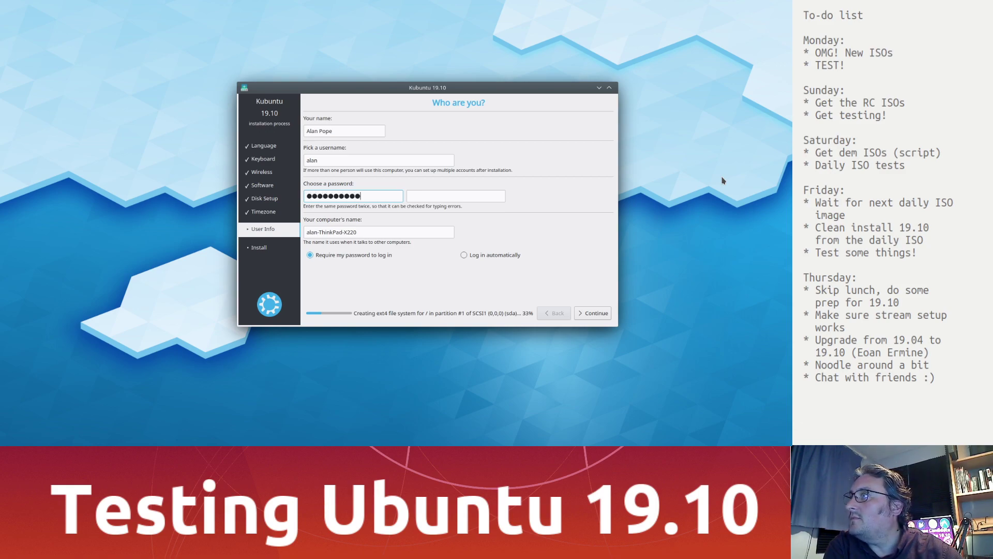
pyautogui.press('Tab')
pyautogui.write('************')
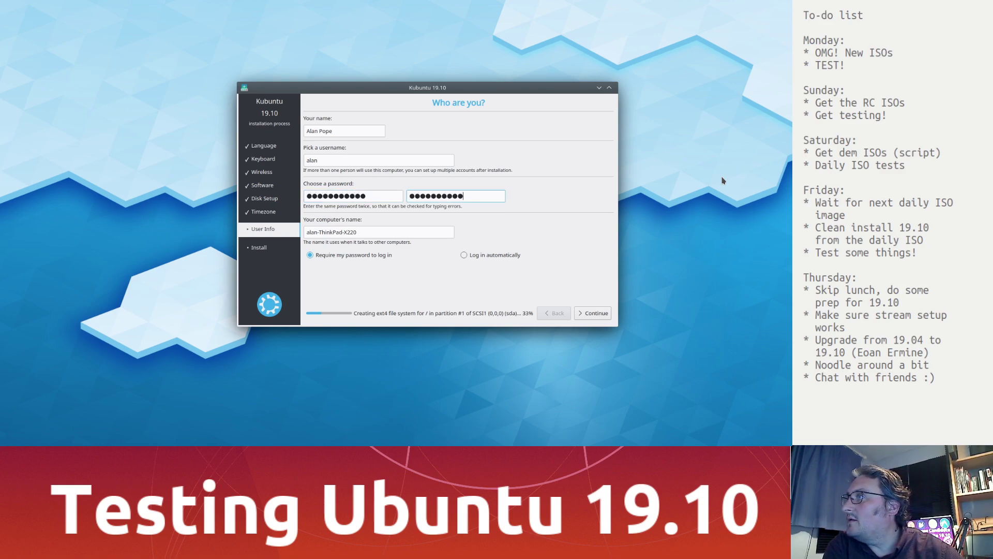
# Name the computer deep-thought and continue with the Kubuntu installation.
pyautogui.press('Tab')
pyautogui.write('deep')
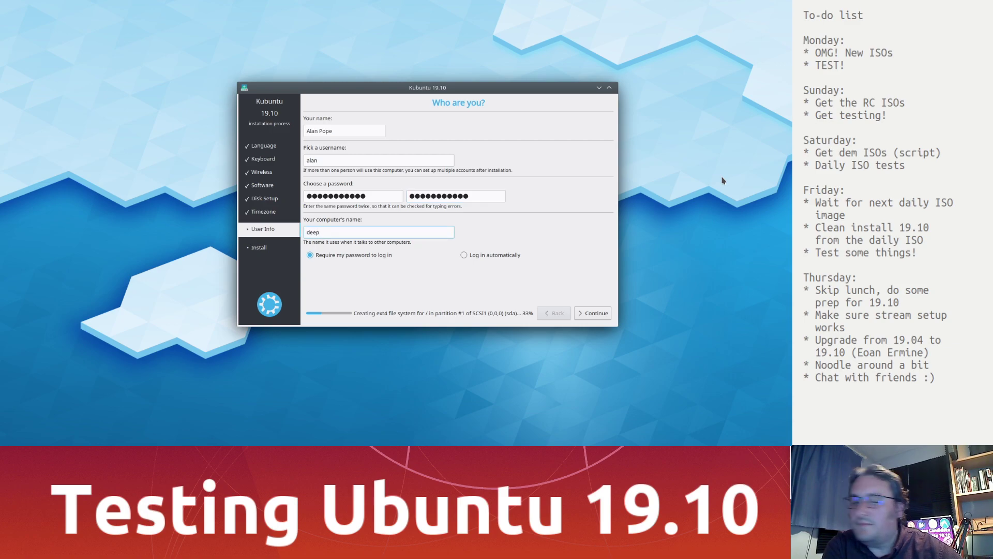
pyautogui.write('-thought')
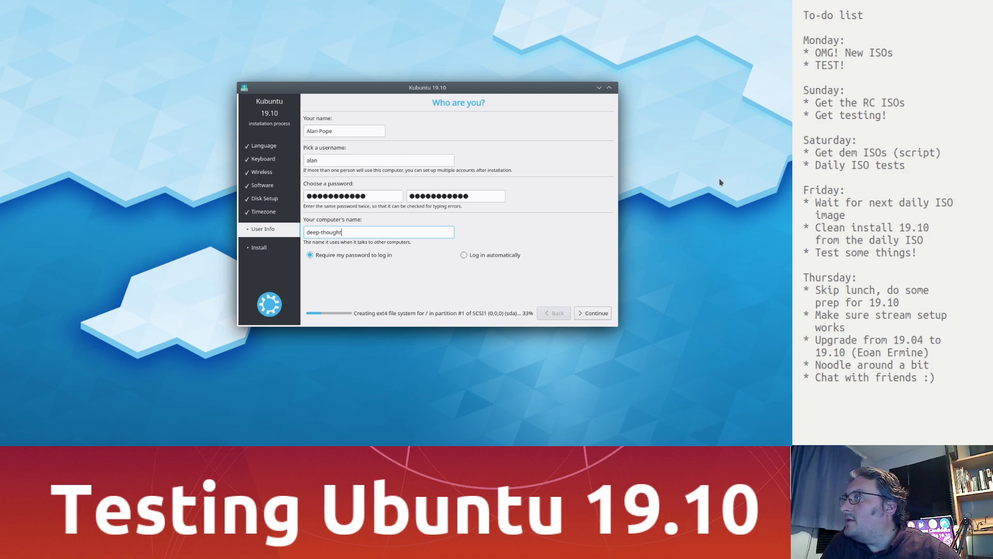
pyautogui.click(594, 317)
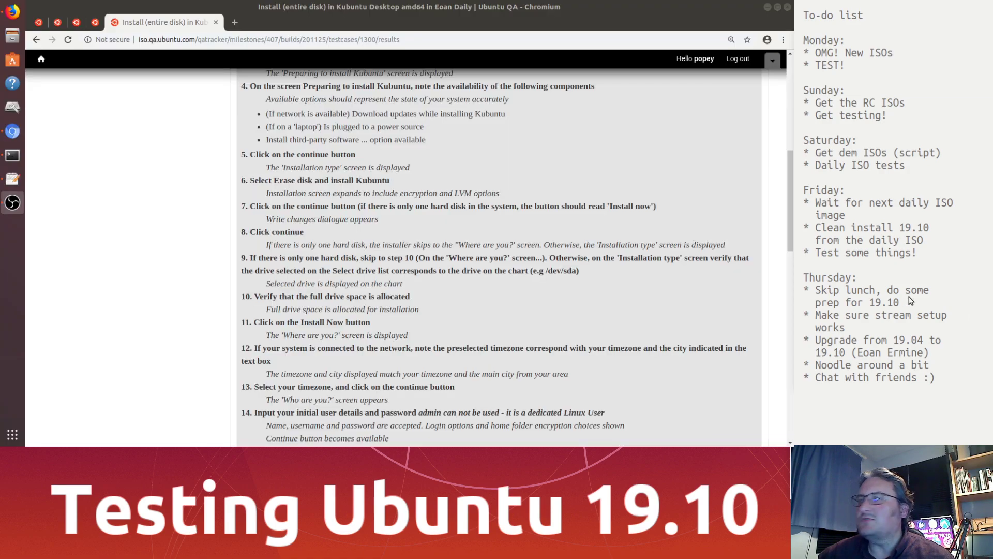
# Examine the remaining testcase instructions, the test result form and the bugs to look for while the installation runs.
pyautogui.click(307, 293)
pyautogui.scroll(-5, 327, 270)
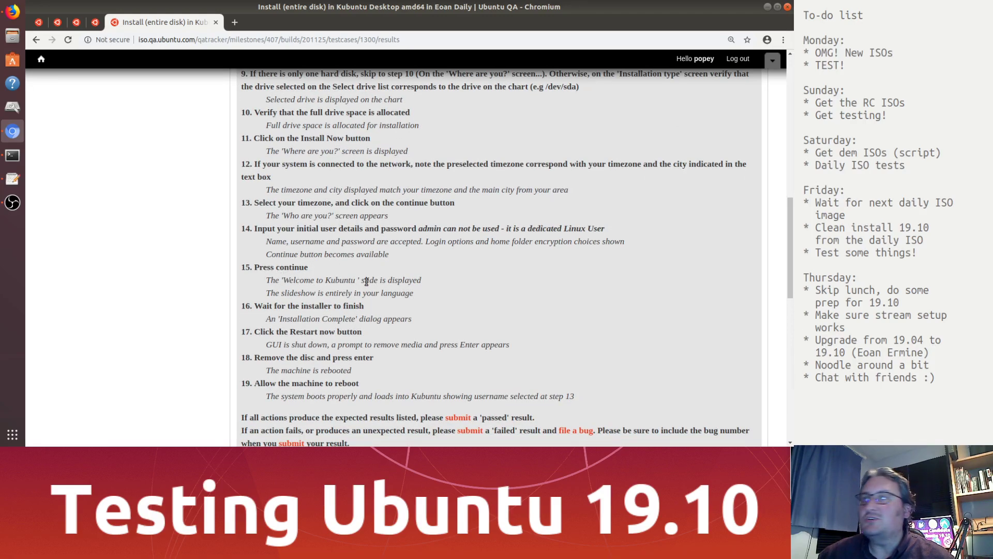
pyautogui.click(967, 311)
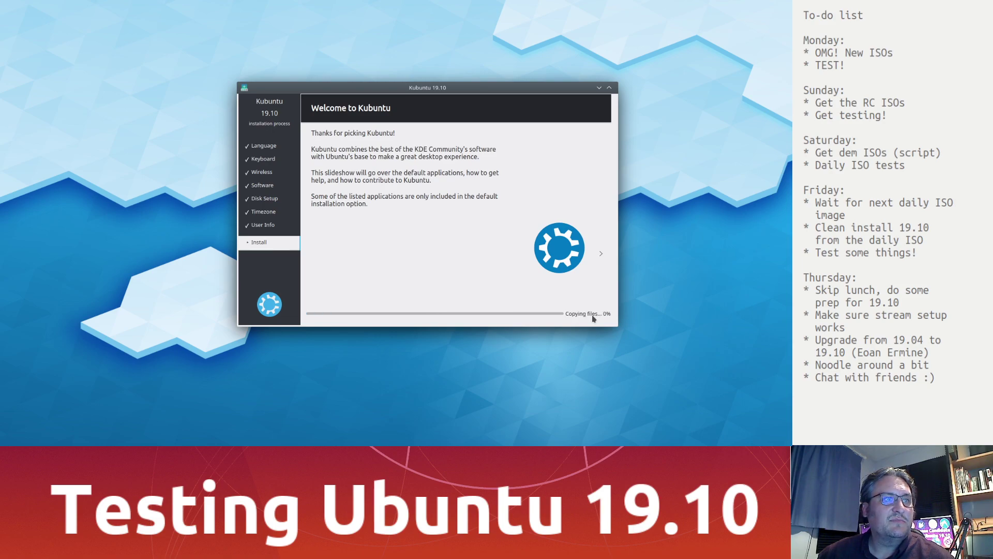
pyautogui.click(969, 313)
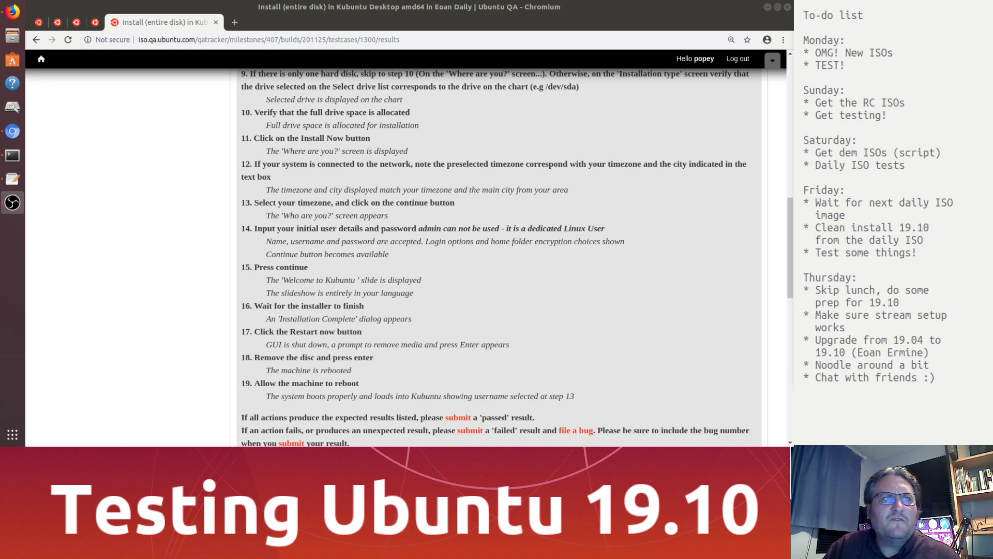
pyautogui.scroll(-3, 450, 217)
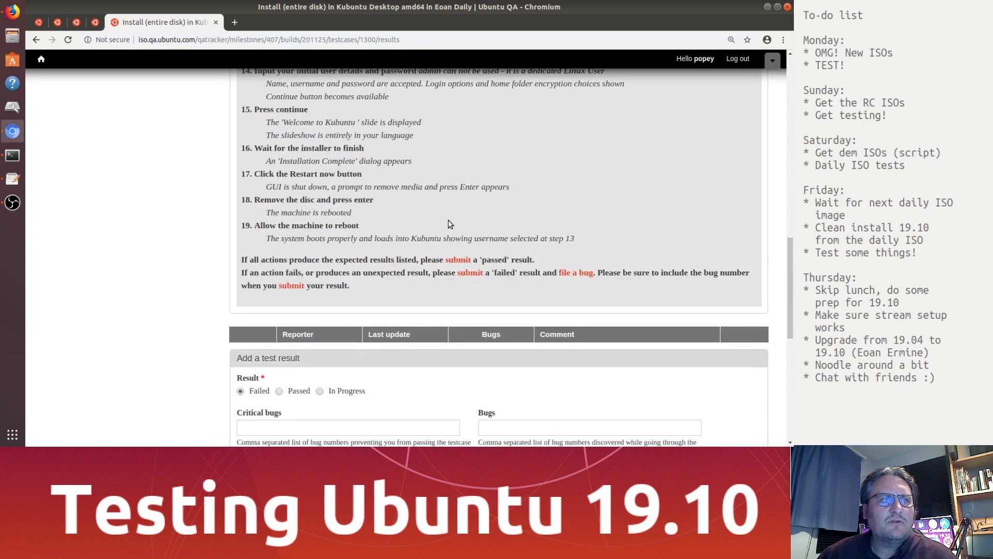
pyautogui.scroll(-4, 405, 331)
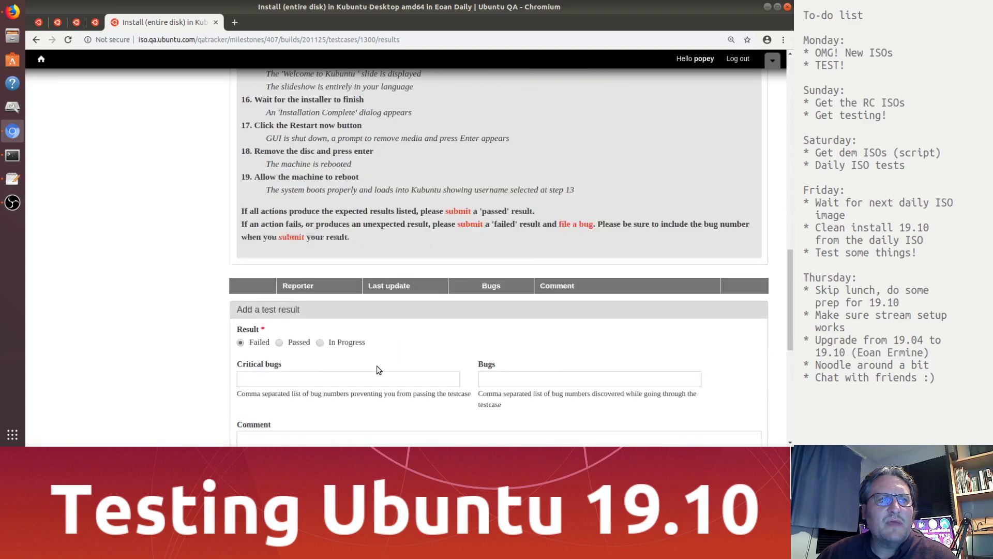
pyautogui.click(265, 300)
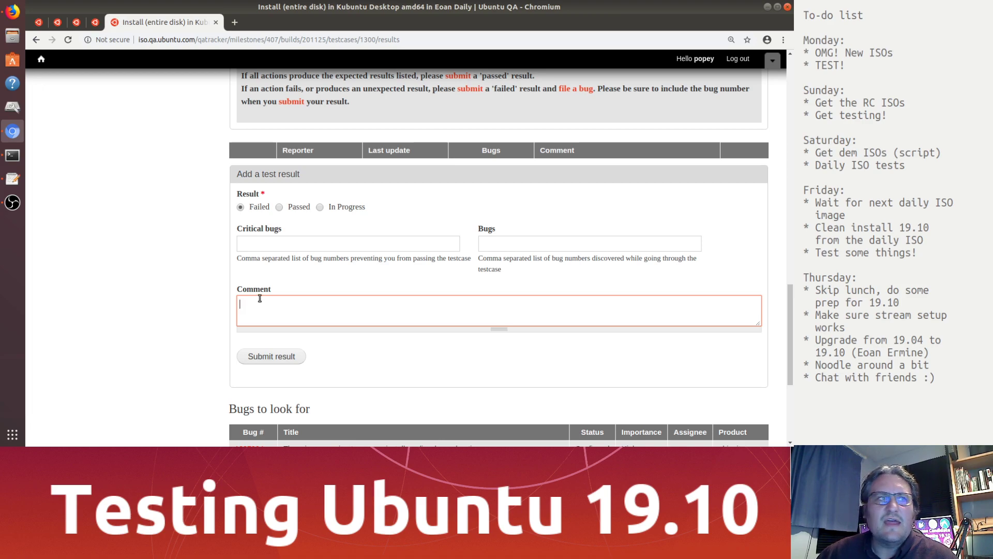
pyautogui.scroll(-1, 265, 300)
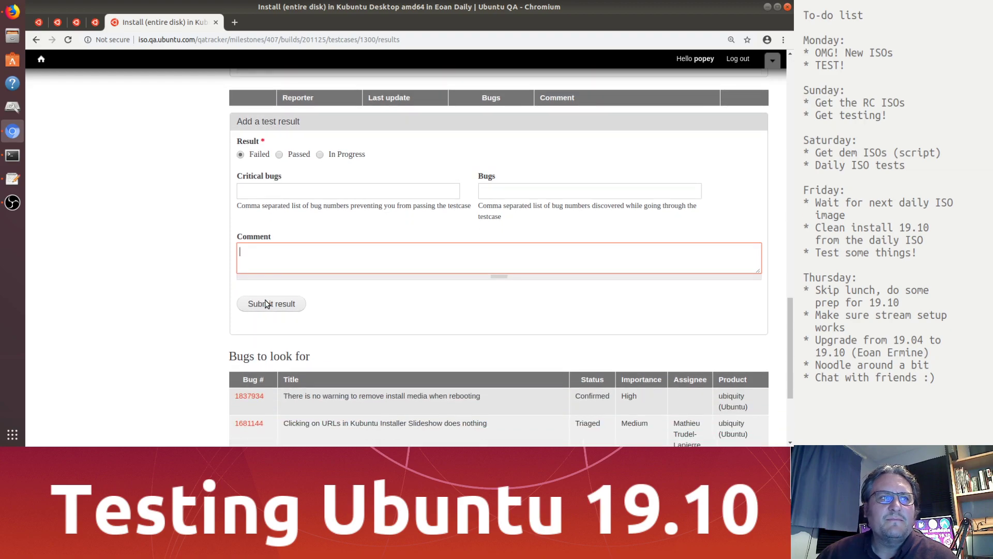
pyautogui.scroll(2, 264, 299)
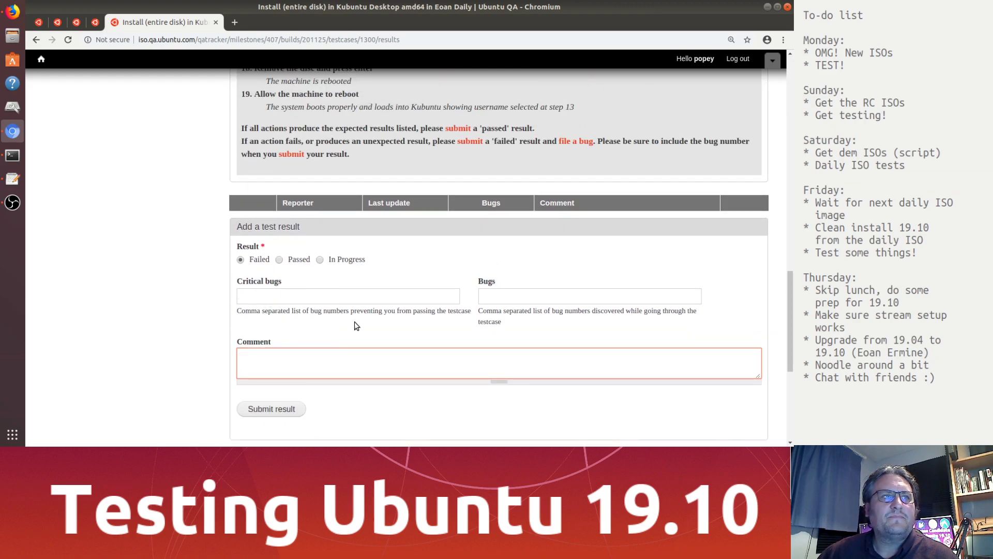
pyautogui.scroll(3, 376, 339)
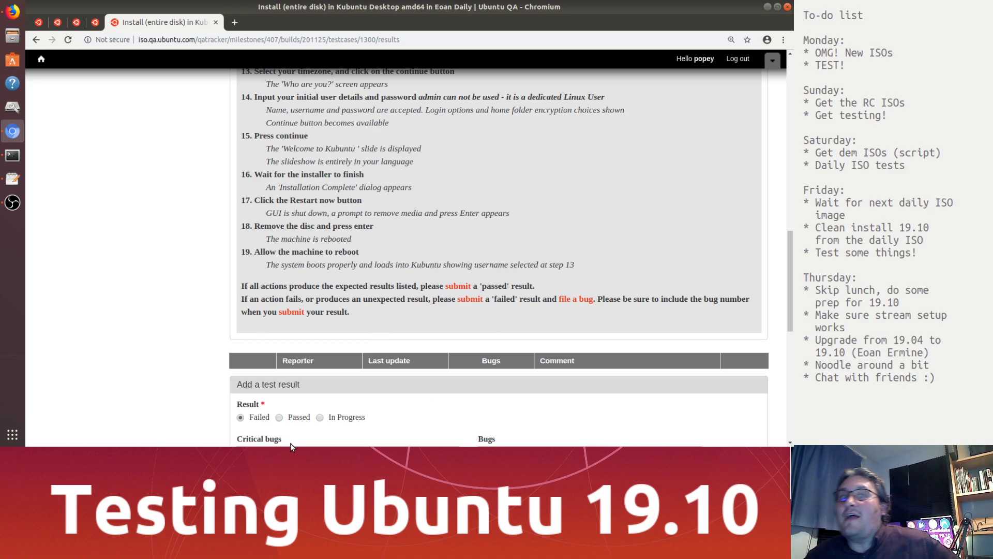
# Return to the installer, restart the computer from the finished installation, and acknowledge removing the installation medium.
pyautogui.click(973, 317)
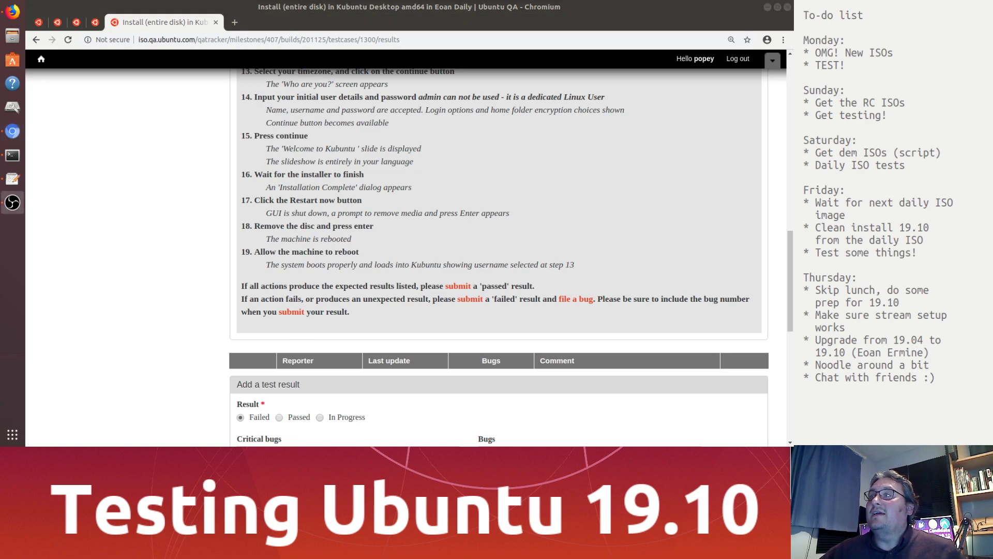
pyautogui.click(970, 312)
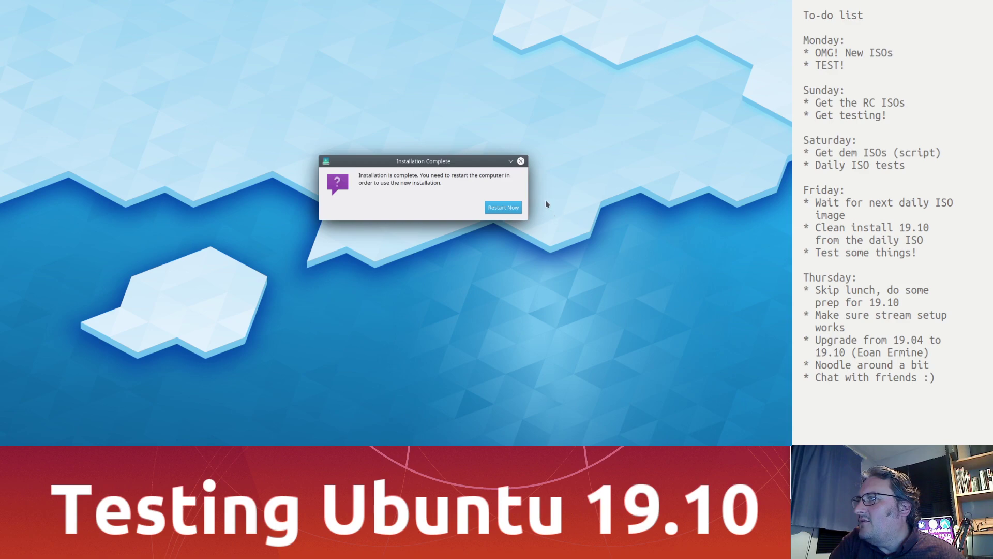
pyautogui.click(506, 208)
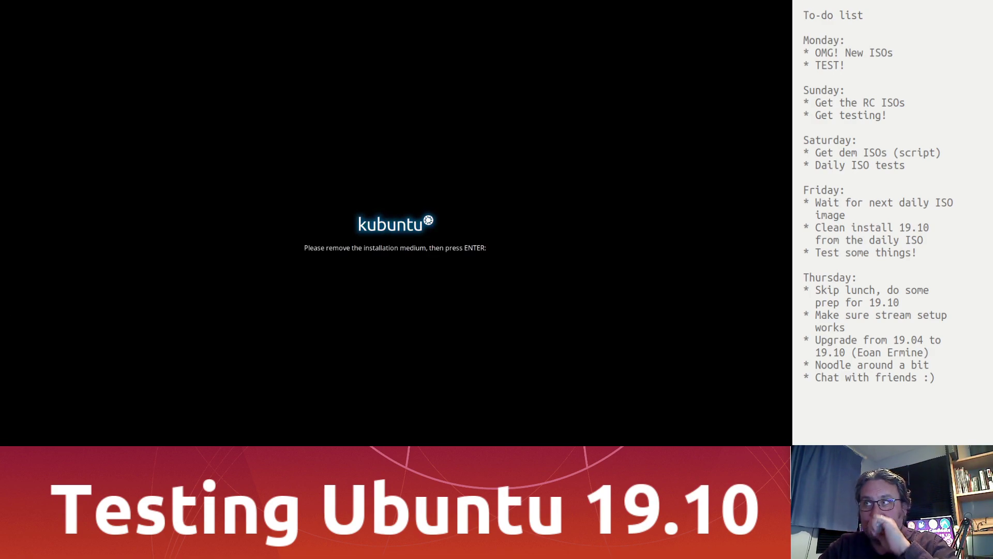
pyautogui.press('Return')
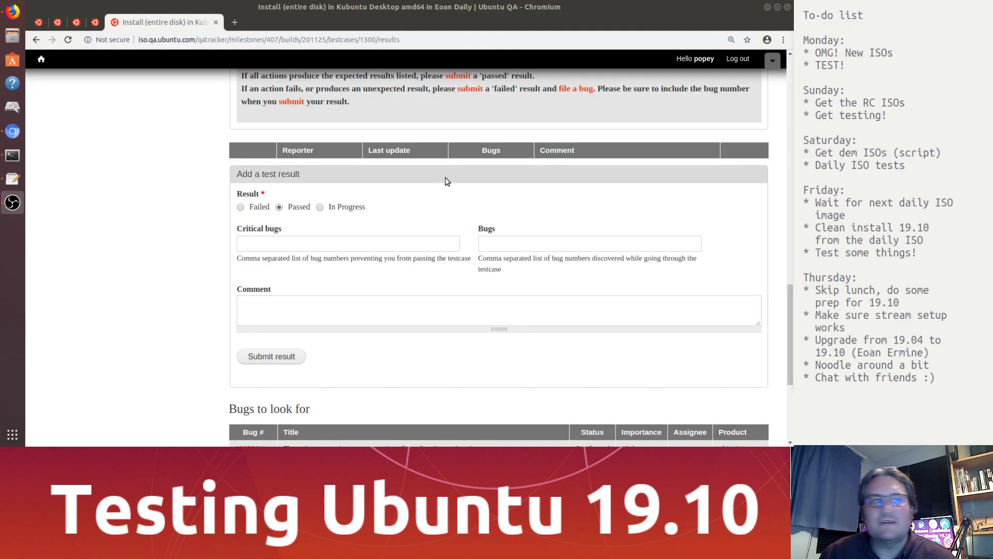
# Submit a Passed result with the comment "X220" for the entire-disk install, and return to the Kubuntu Desktop testcase list.
pyautogui.click(278, 233)
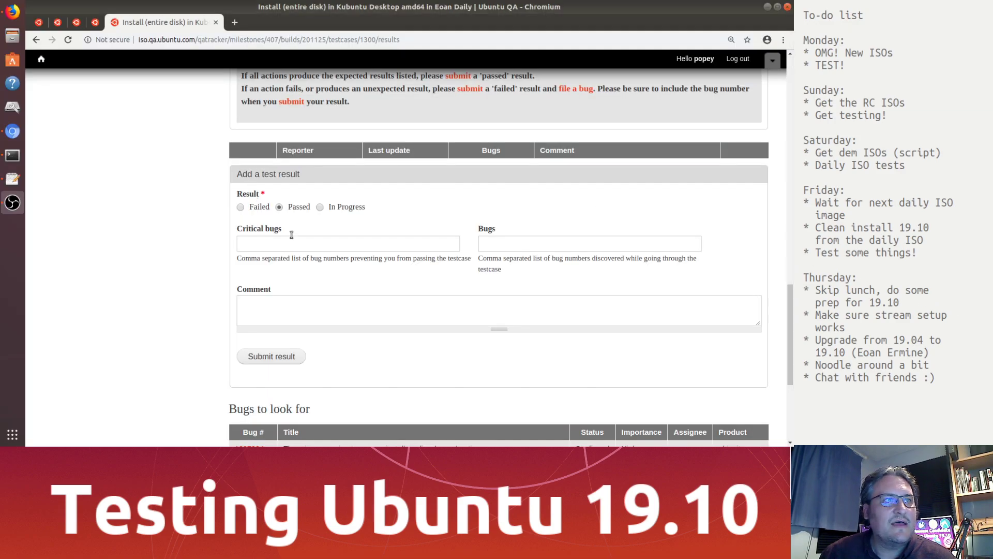
pyautogui.click(290, 306)
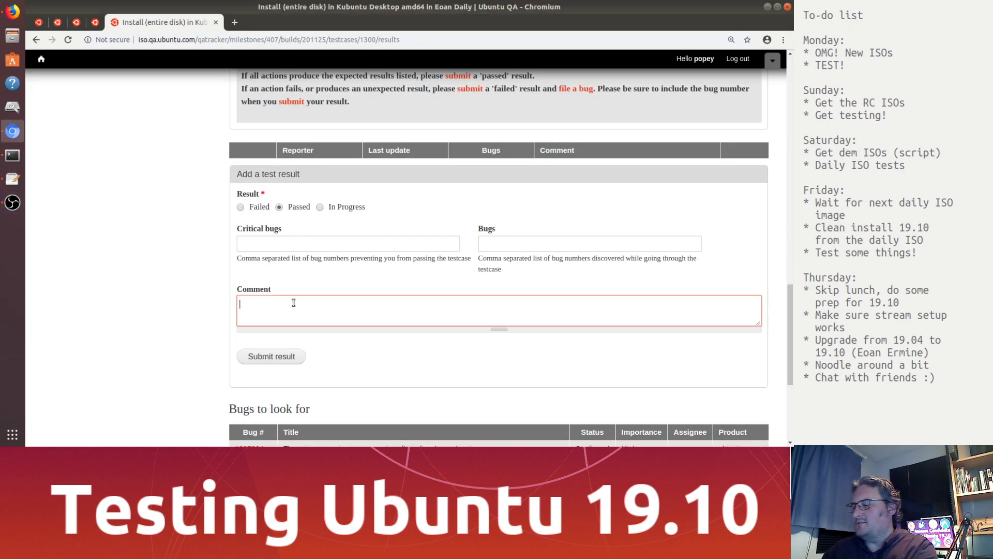
pyautogui.write('X220')
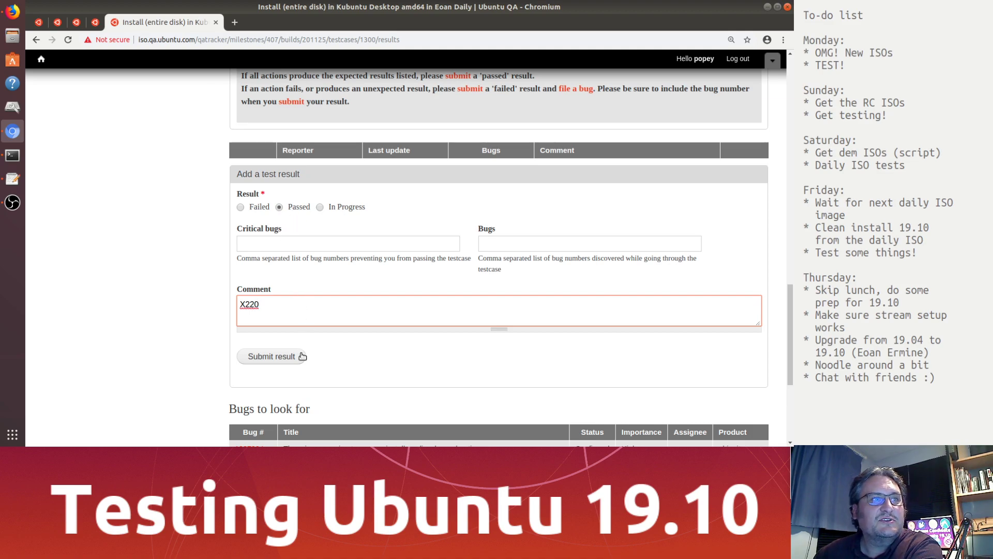
pyautogui.click(275, 360)
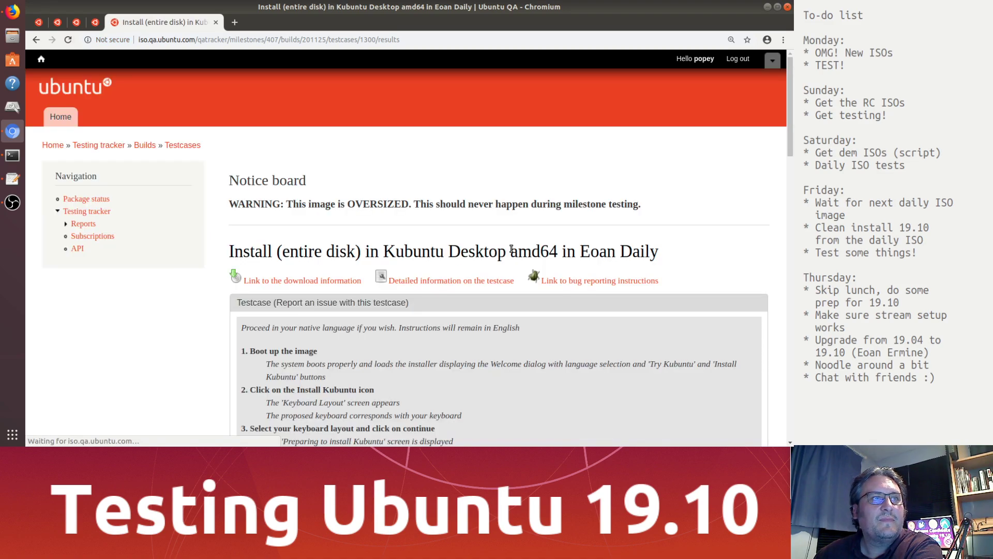
pyautogui.click(178, 148)
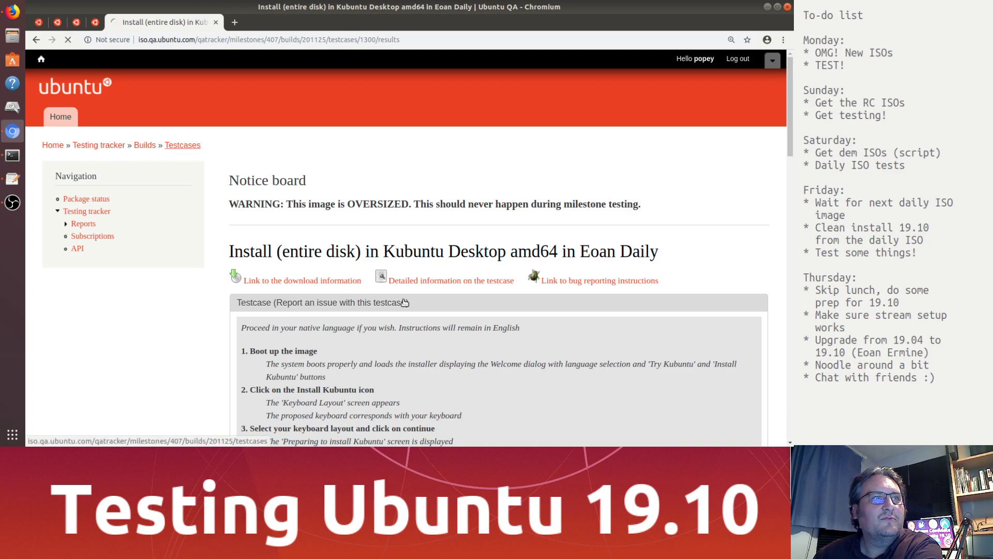
pyautogui.scroll(-4, 410, 305)
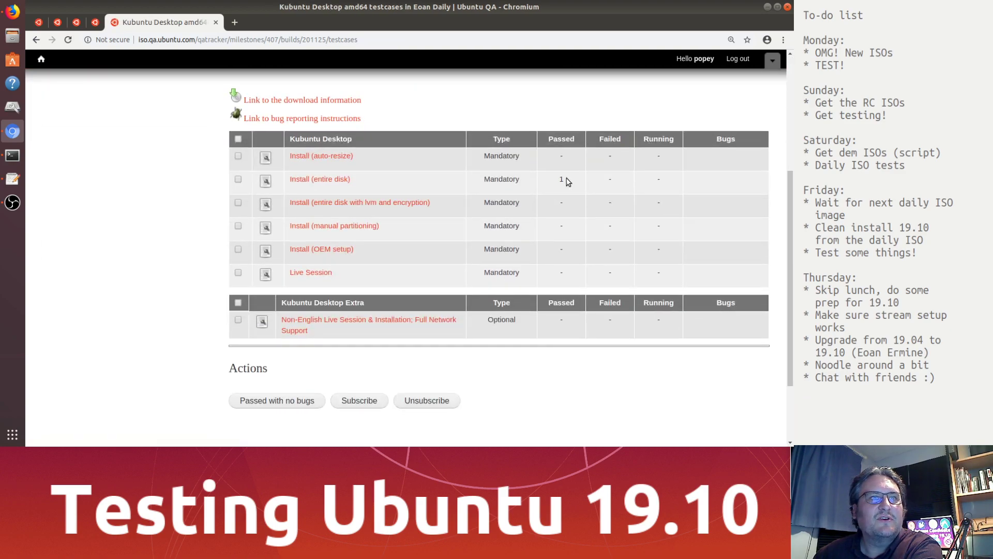